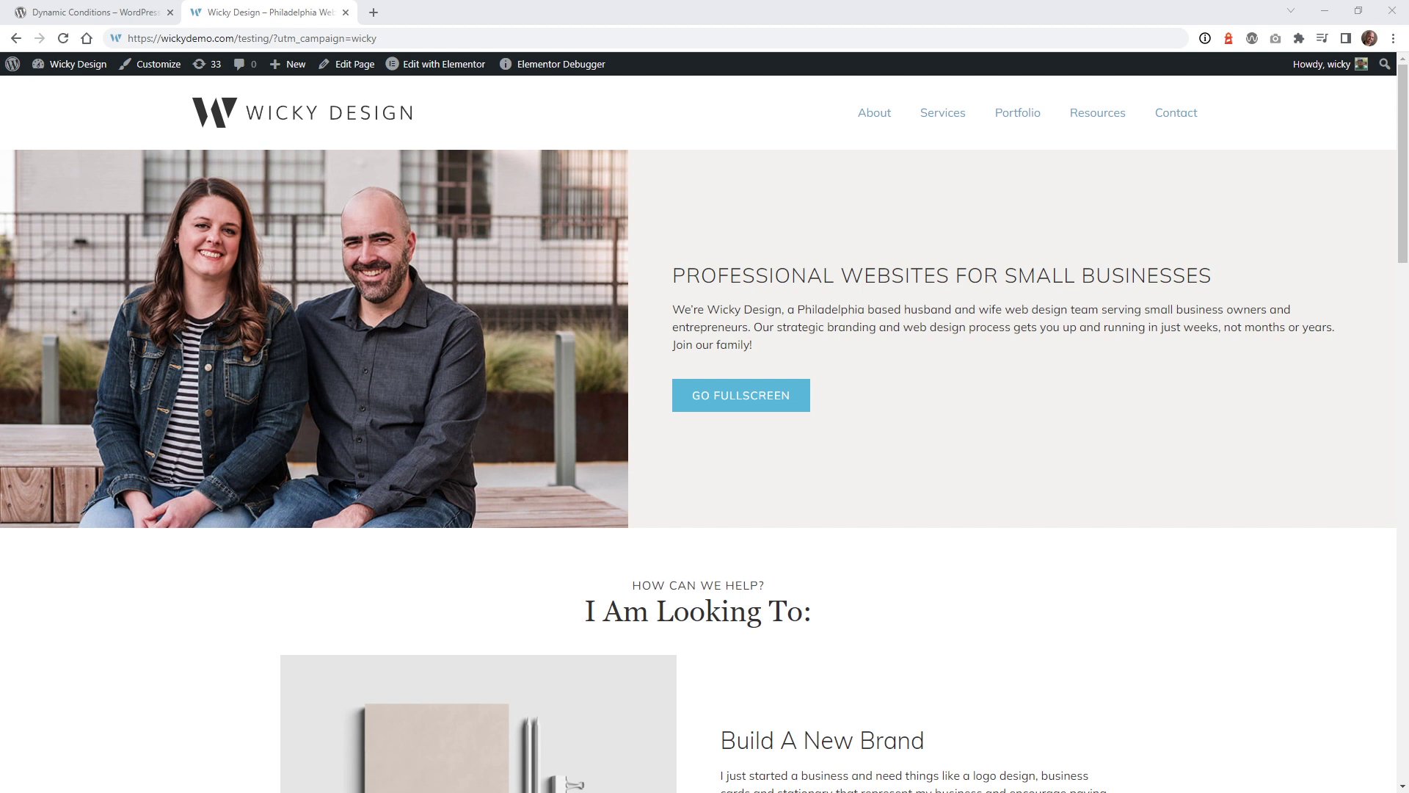
# Highlight the utm_campaign parameter in the testing page's address, then place the cursor at its end.
pyautogui.click(281, 44)
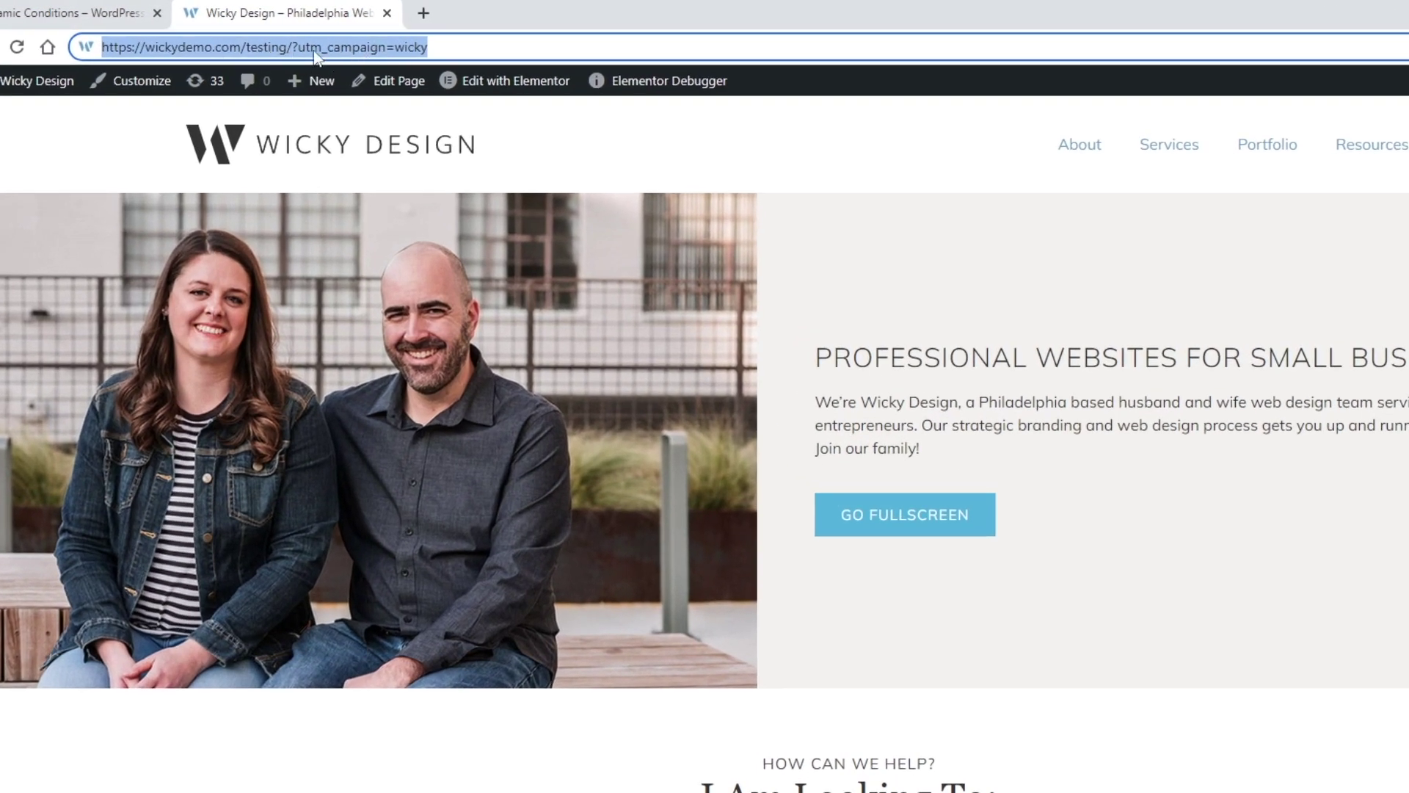
pyautogui.click(316, 48)
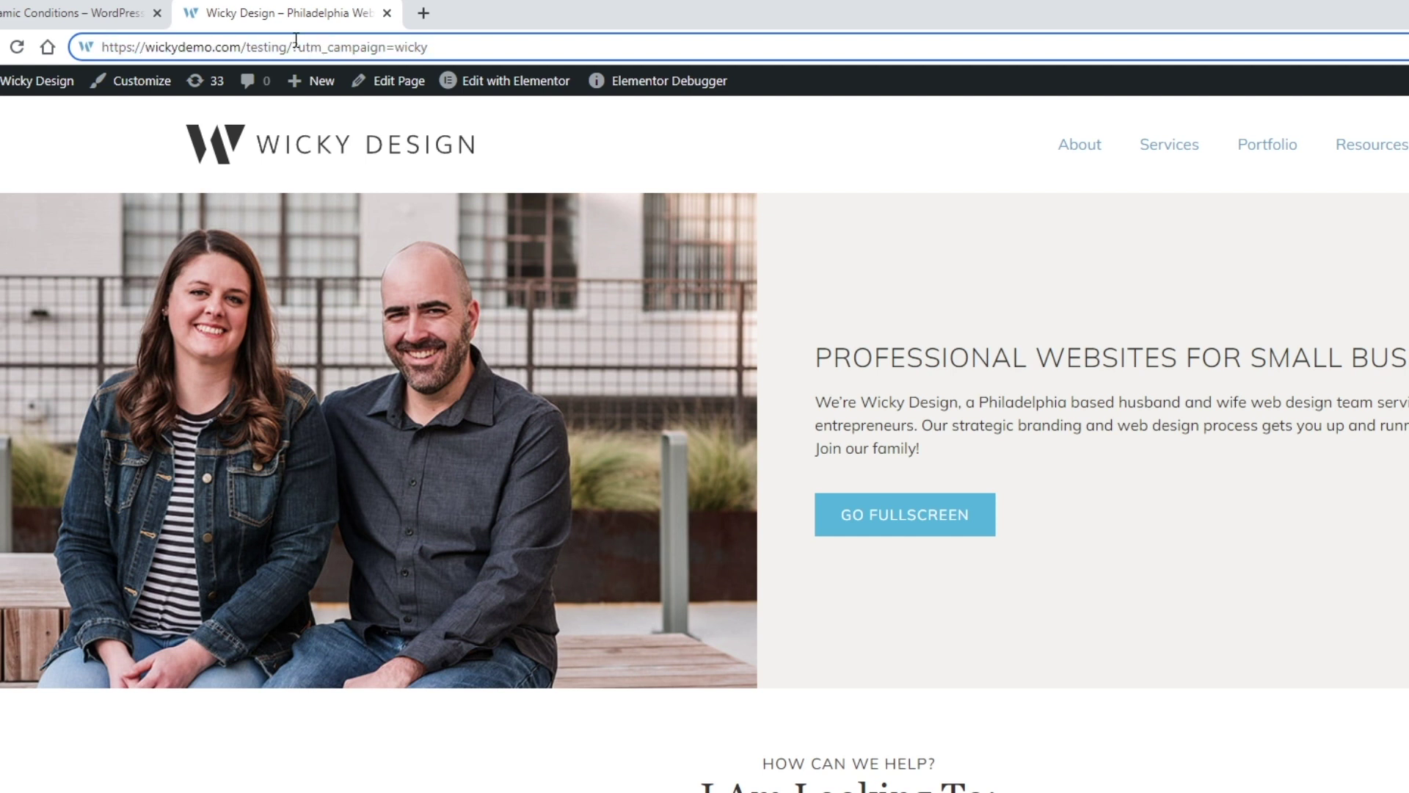
pyautogui.moveTo(298, 48); pyautogui.dragTo(386, 52)
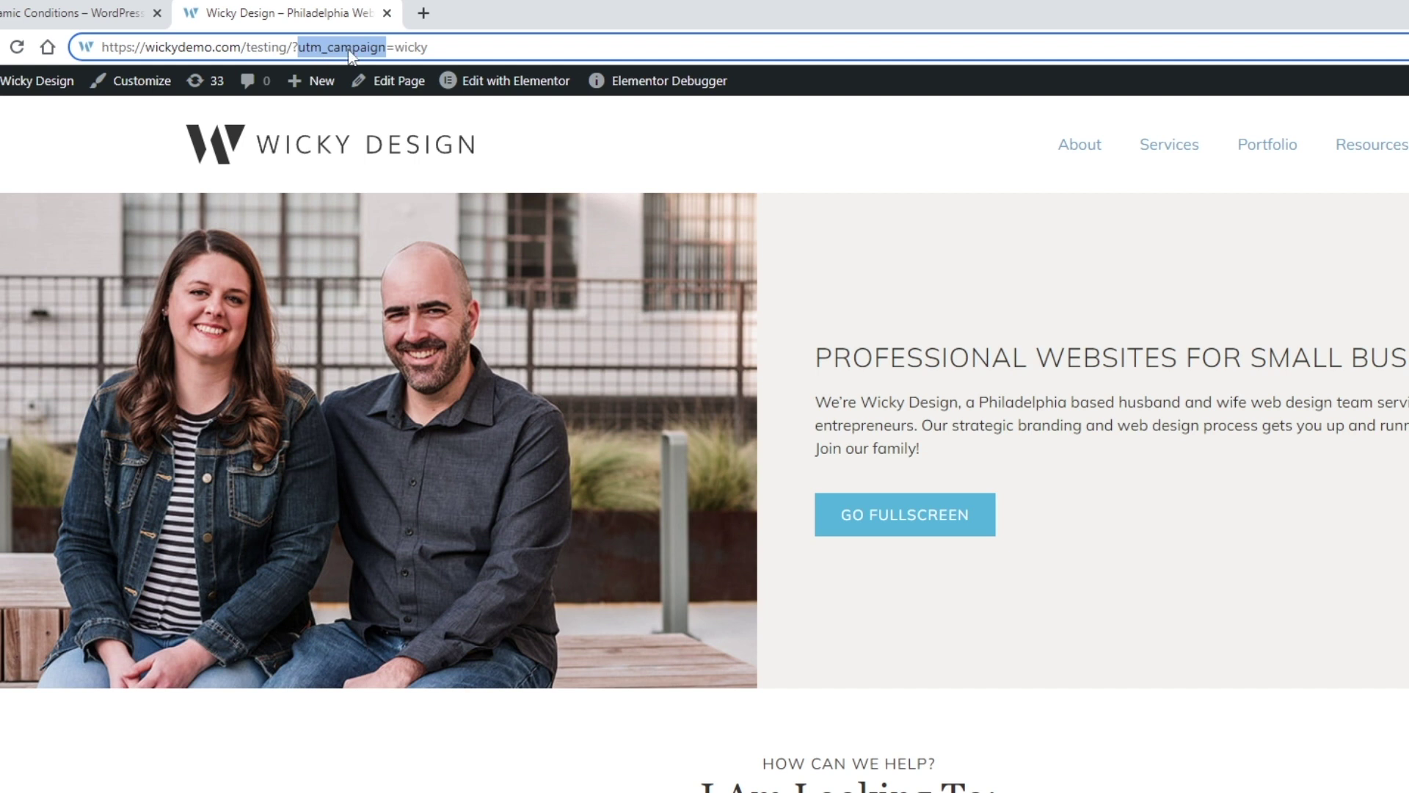
pyautogui.click(416, 49)
pyautogui.click(445, 49)
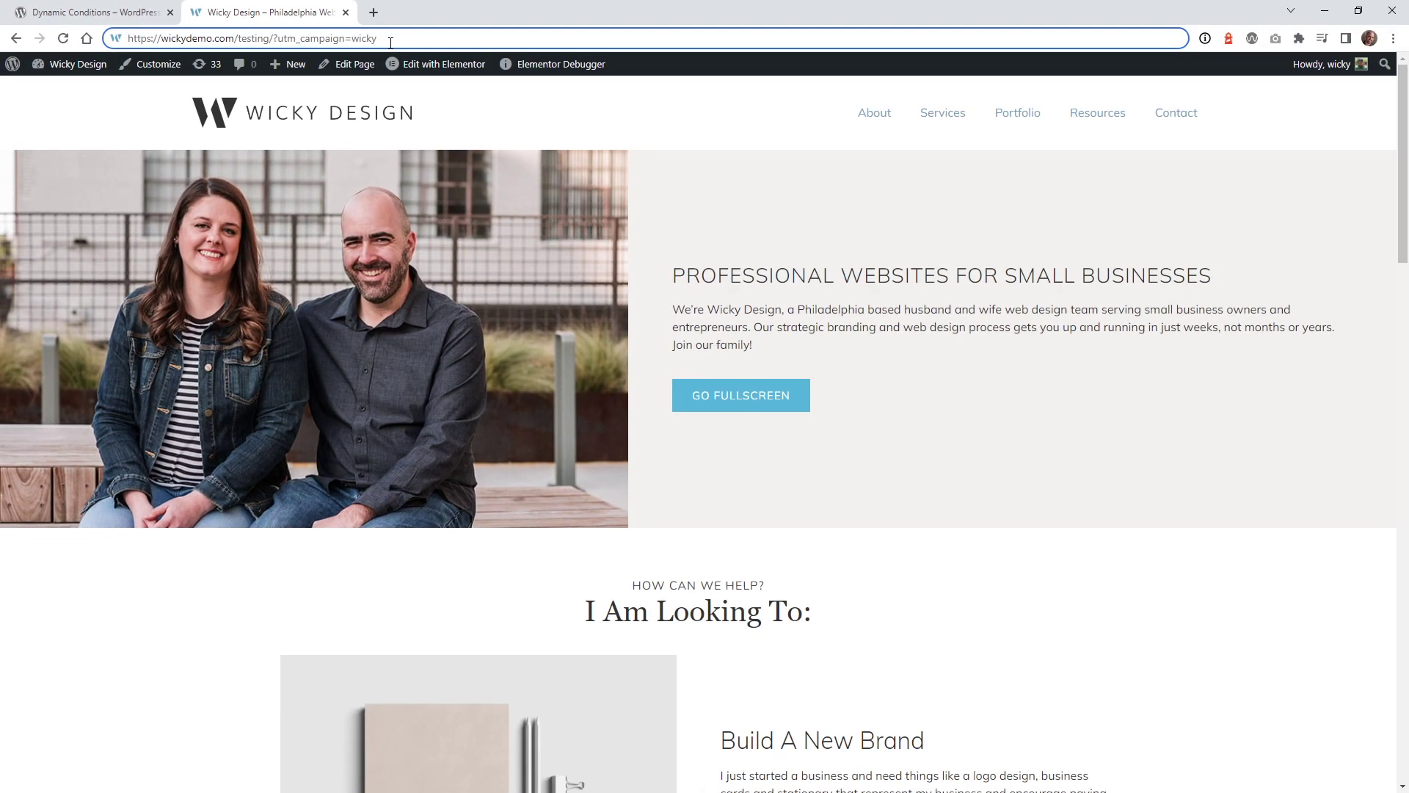
# Load the page with utm_campaign=wicky, then with wicky10, then go to the Dynamic Conditions tab.
pyautogui.press('Return')
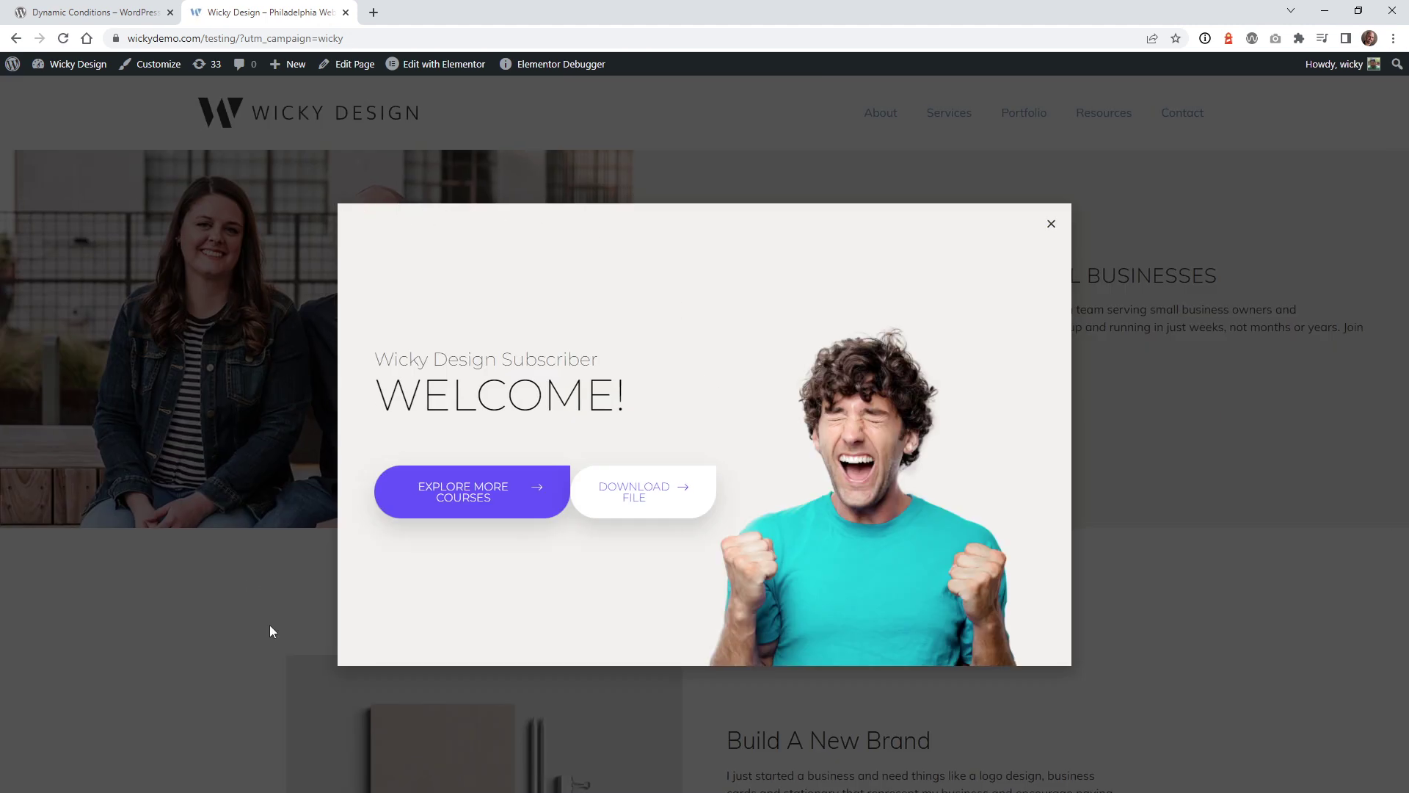
pyautogui.click(339, 36)
pyautogui.press('End')
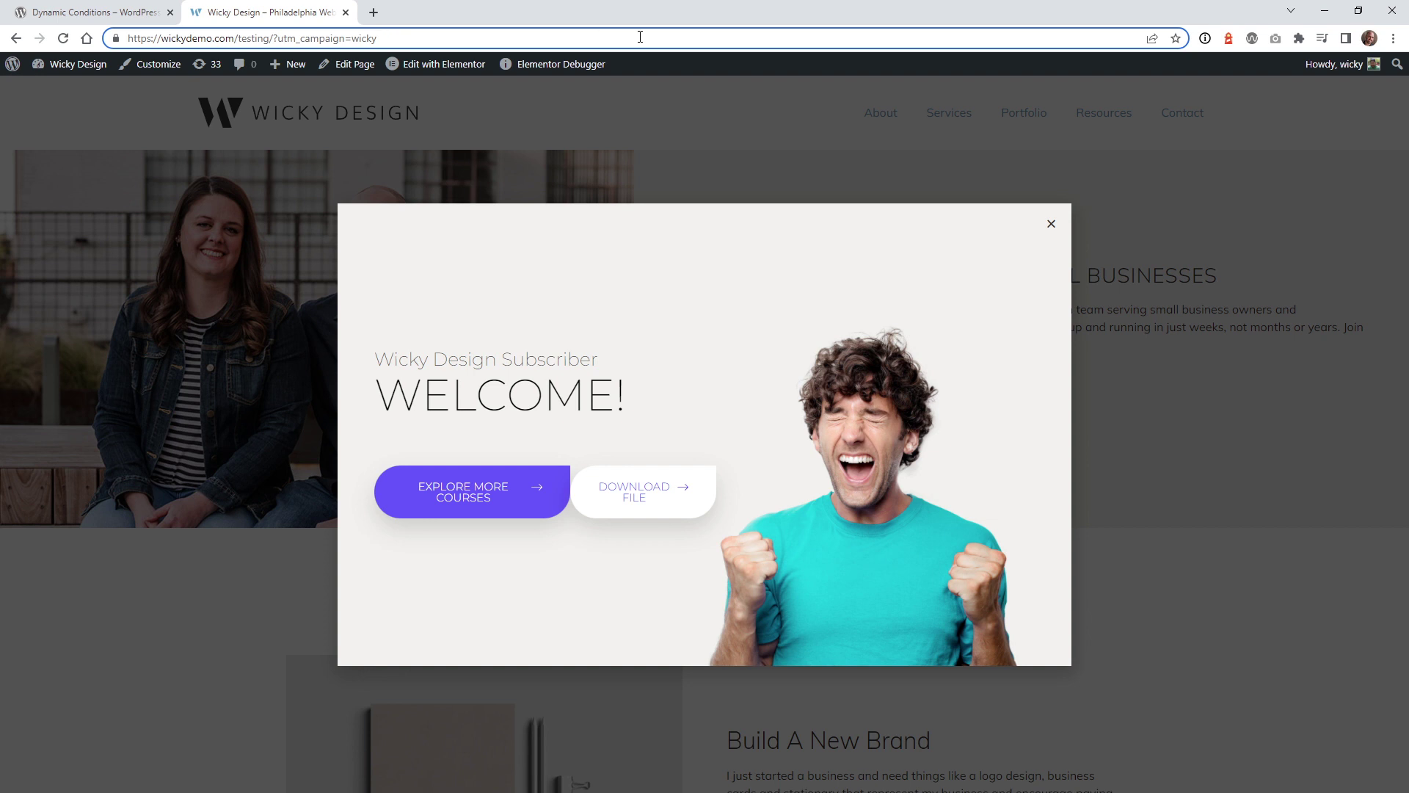
pyautogui.write('10')
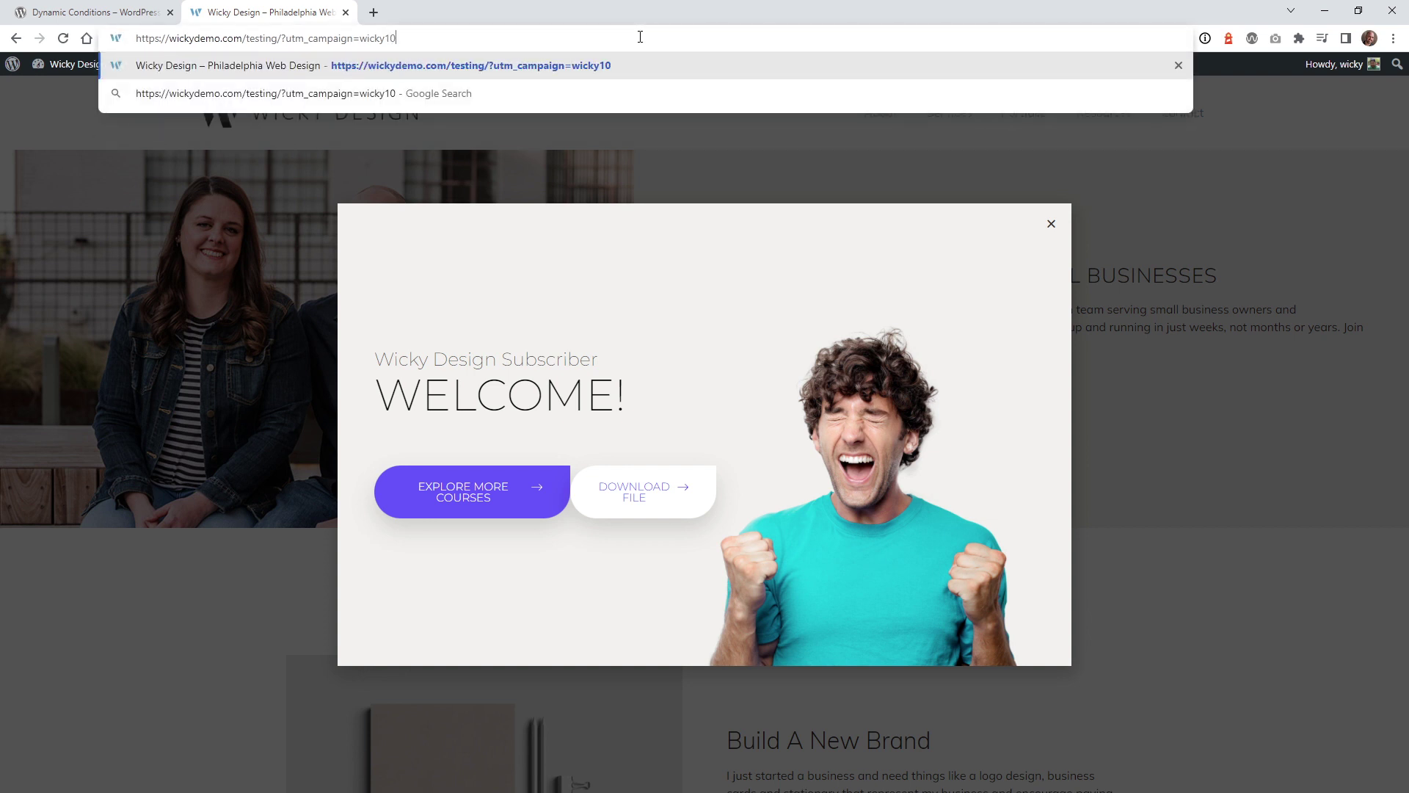
pyautogui.press('Return')
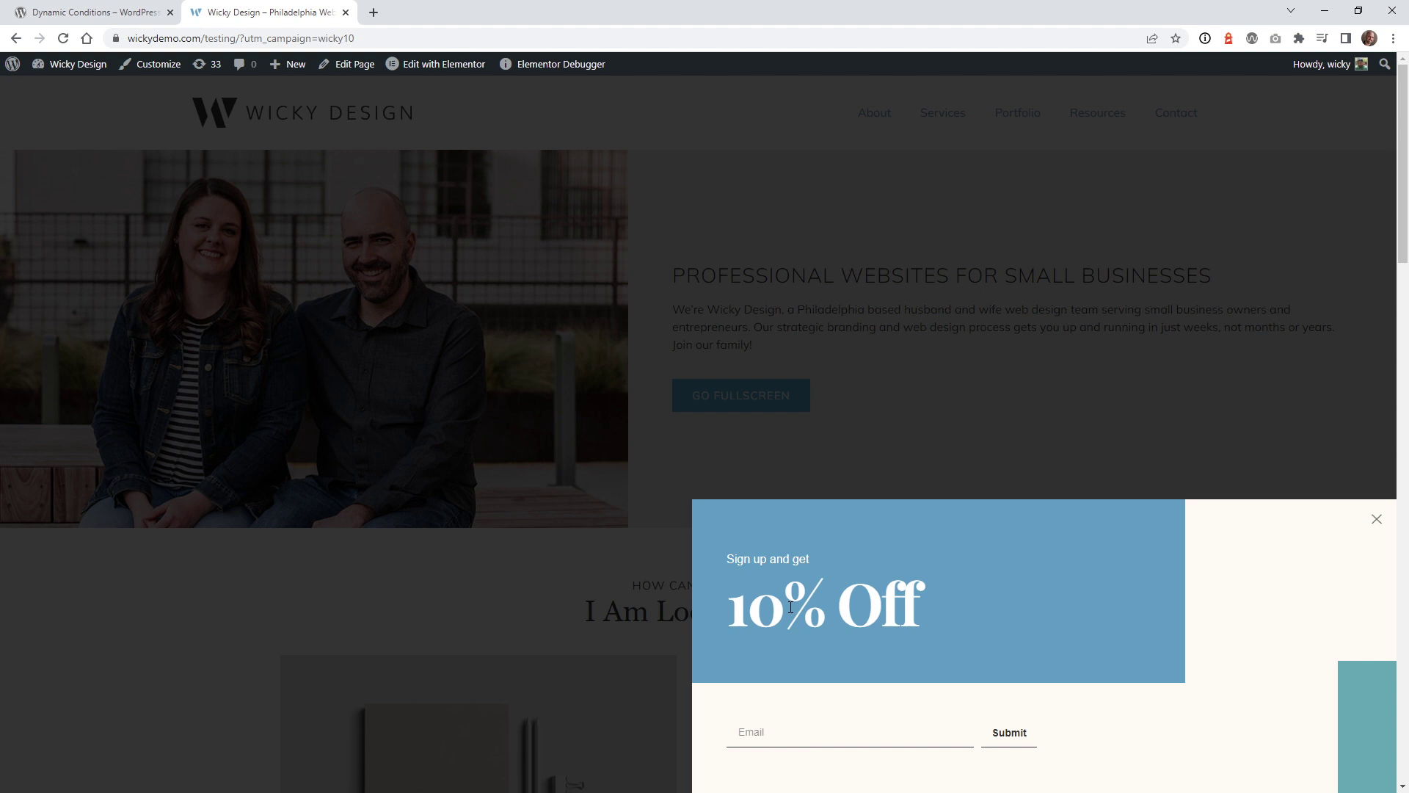
pyautogui.hotkey('ctrl', '1')
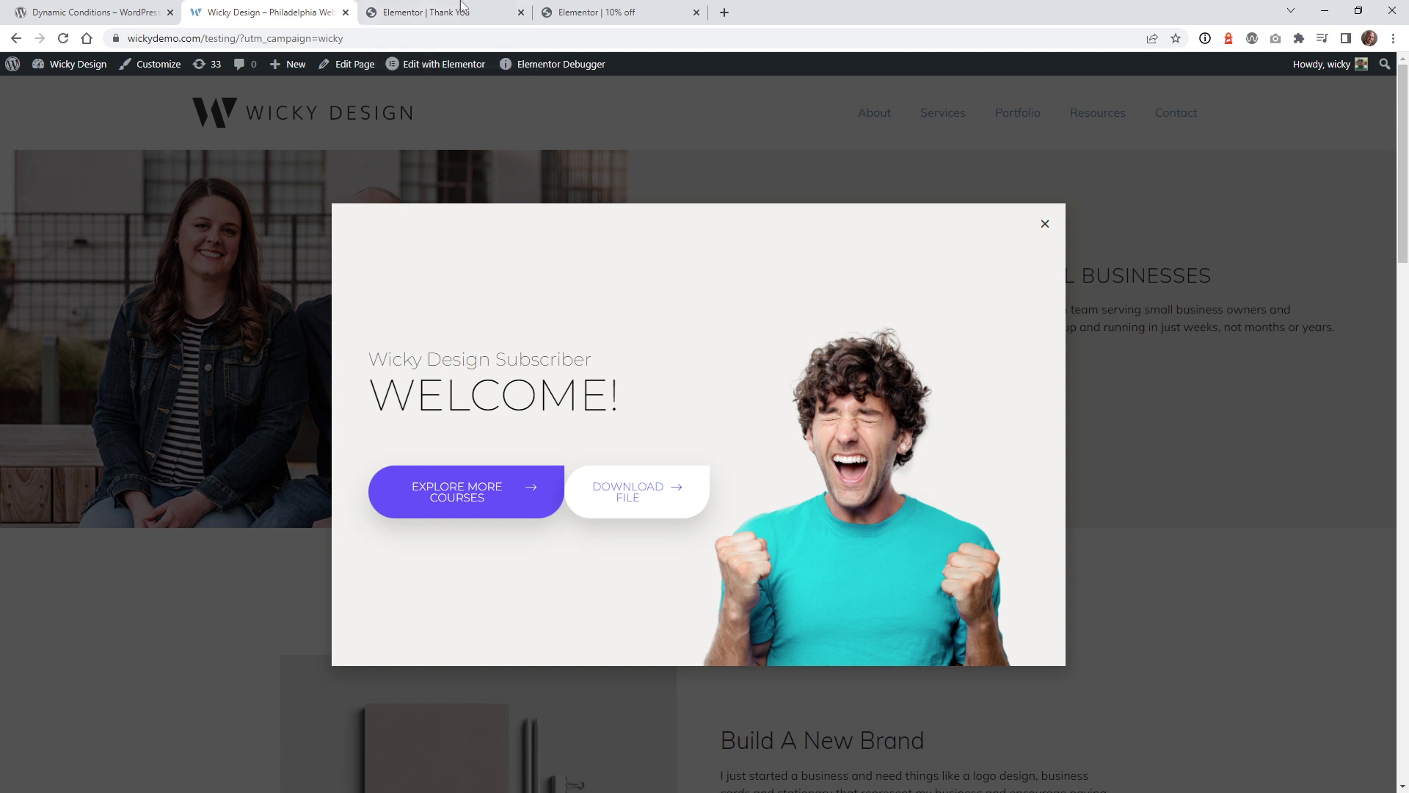
# In the Thank You popup's Advanced settings, set the Dynamic Conditions tag to Request Parameter.
pyautogui.click(454, 10)
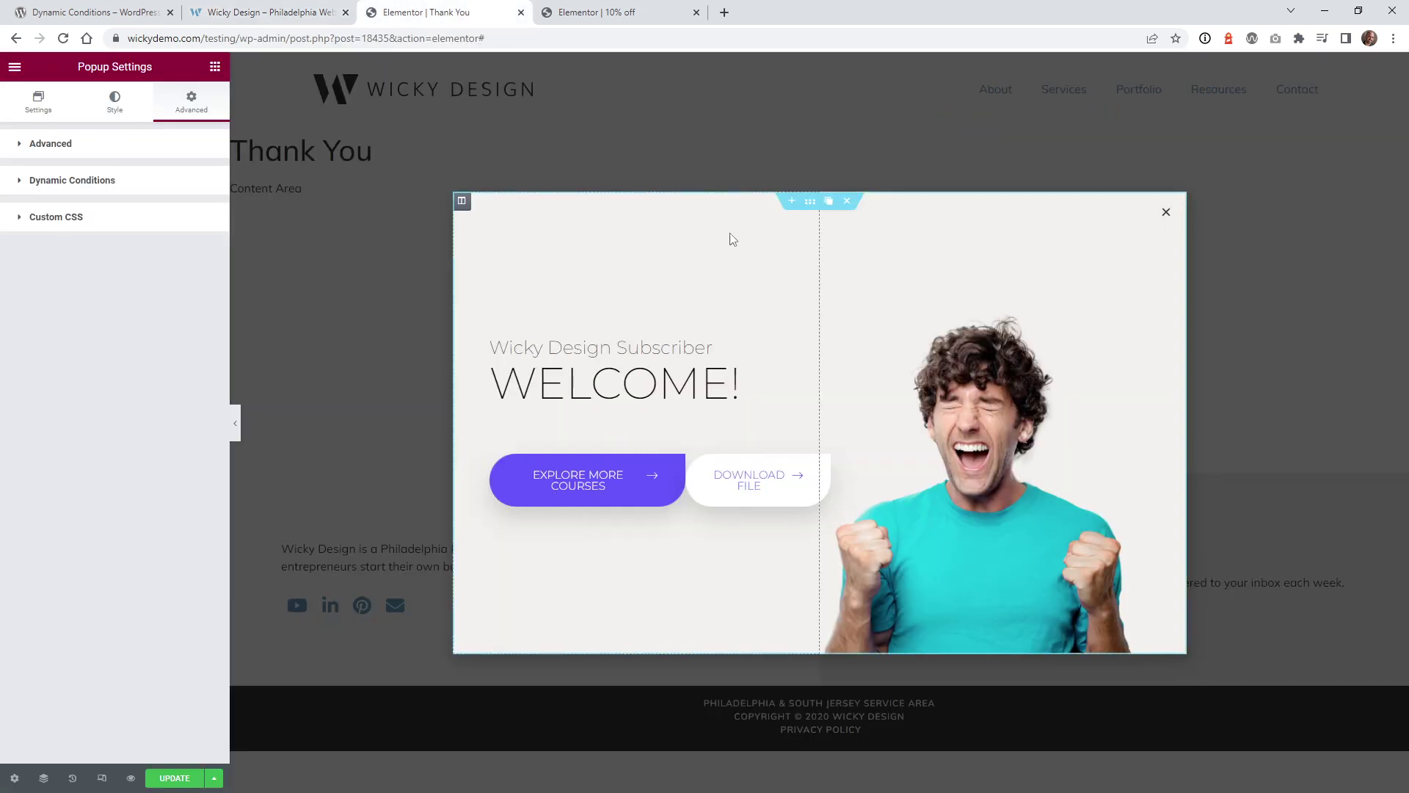
pyautogui.click(50, 110)
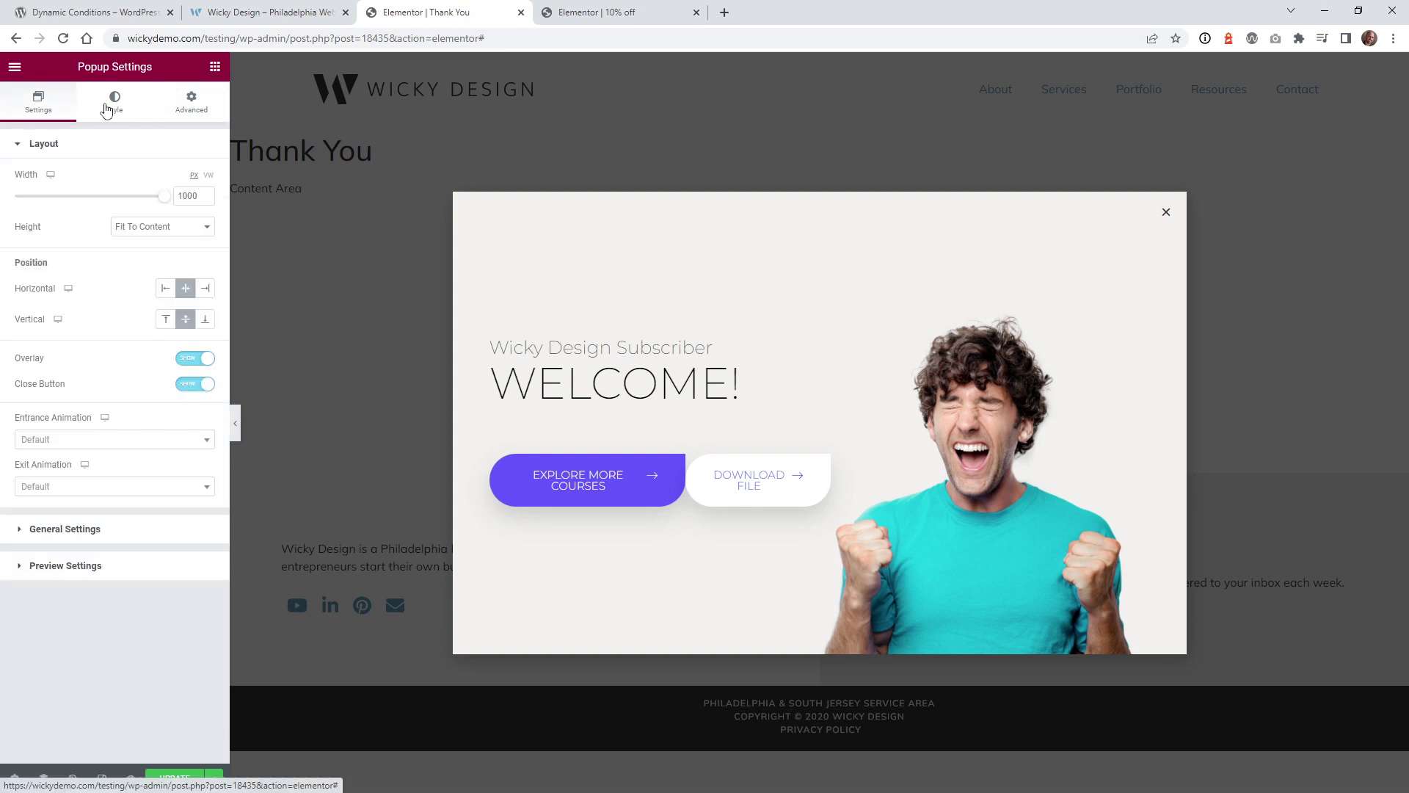
pyautogui.click(108, 110)
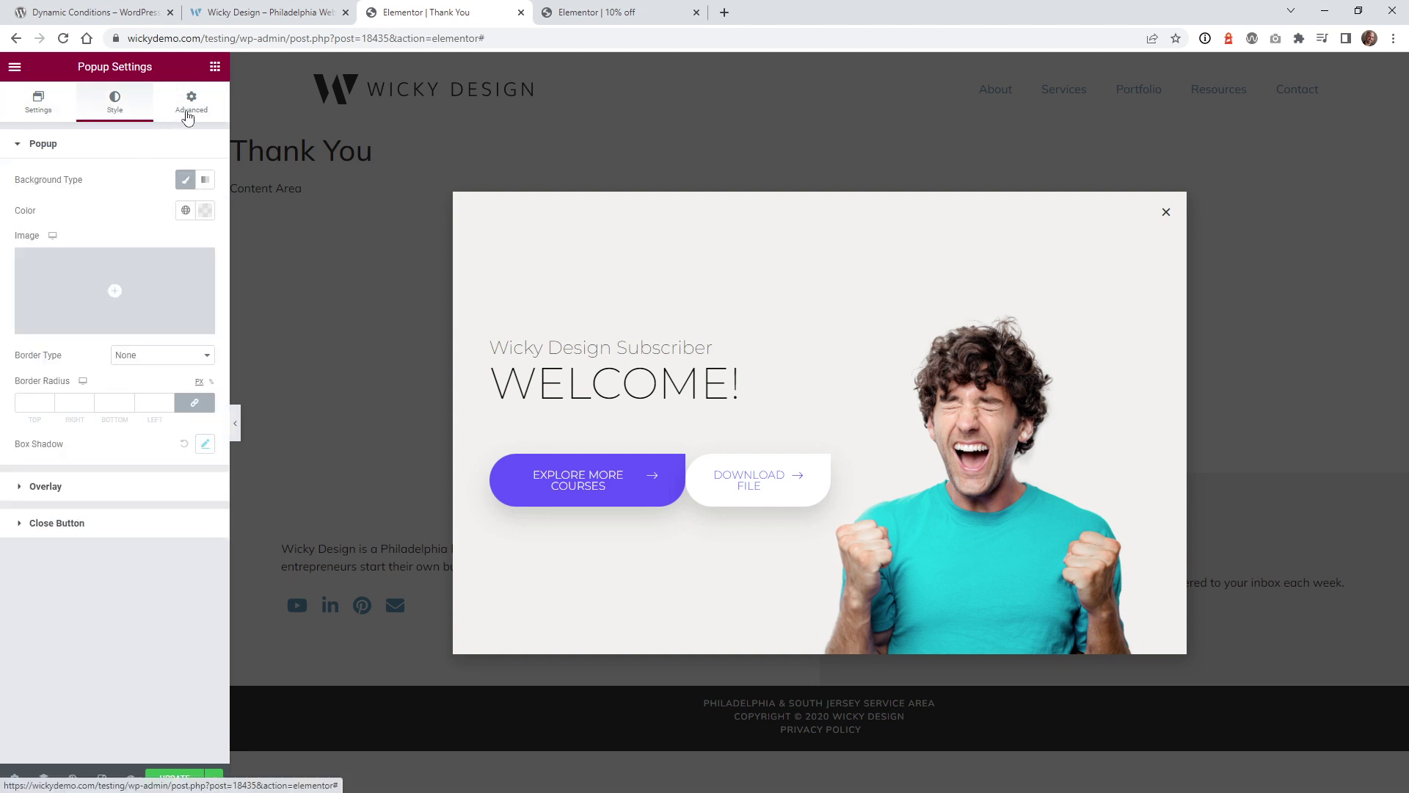
pyautogui.click(185, 111)
pyautogui.click(117, 153)
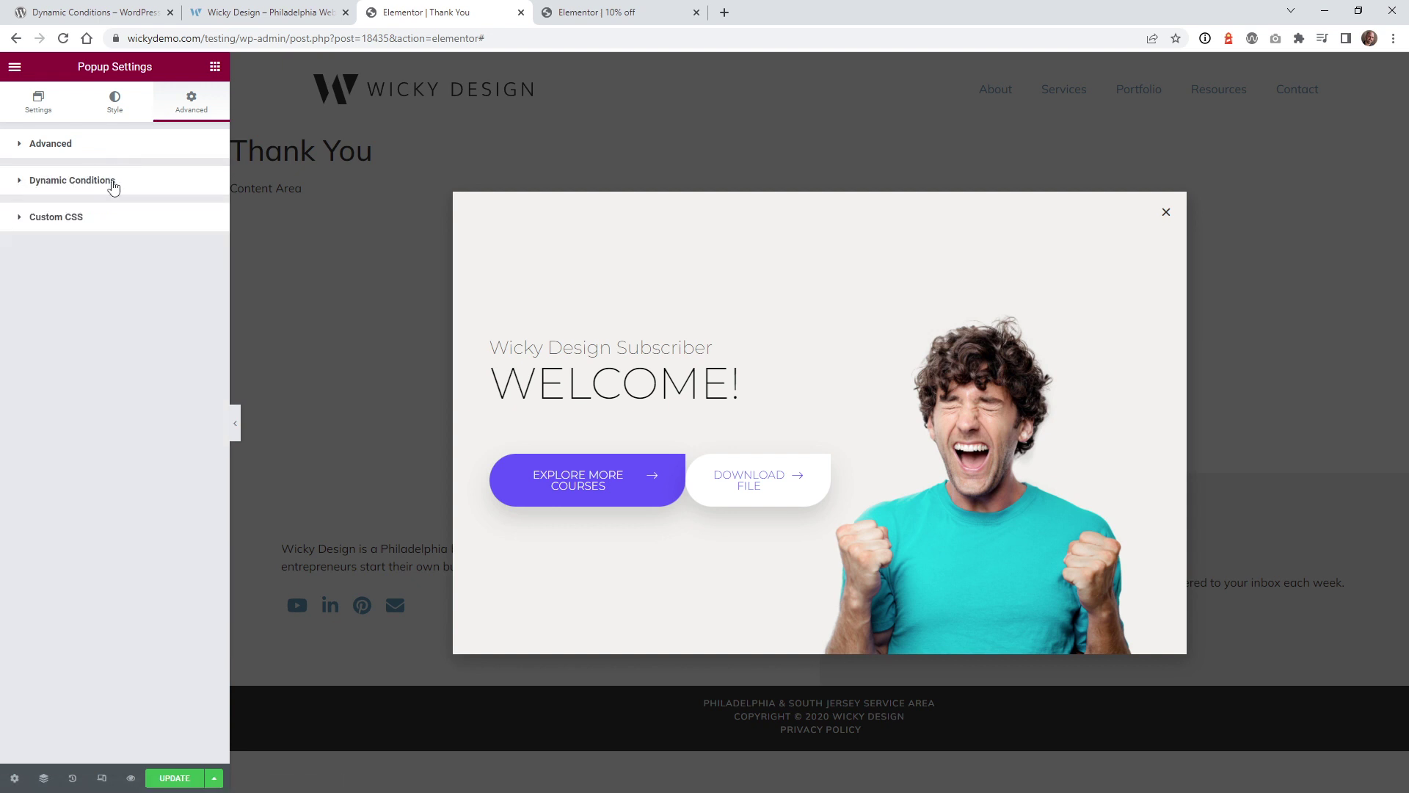
pyautogui.click(54, 187)
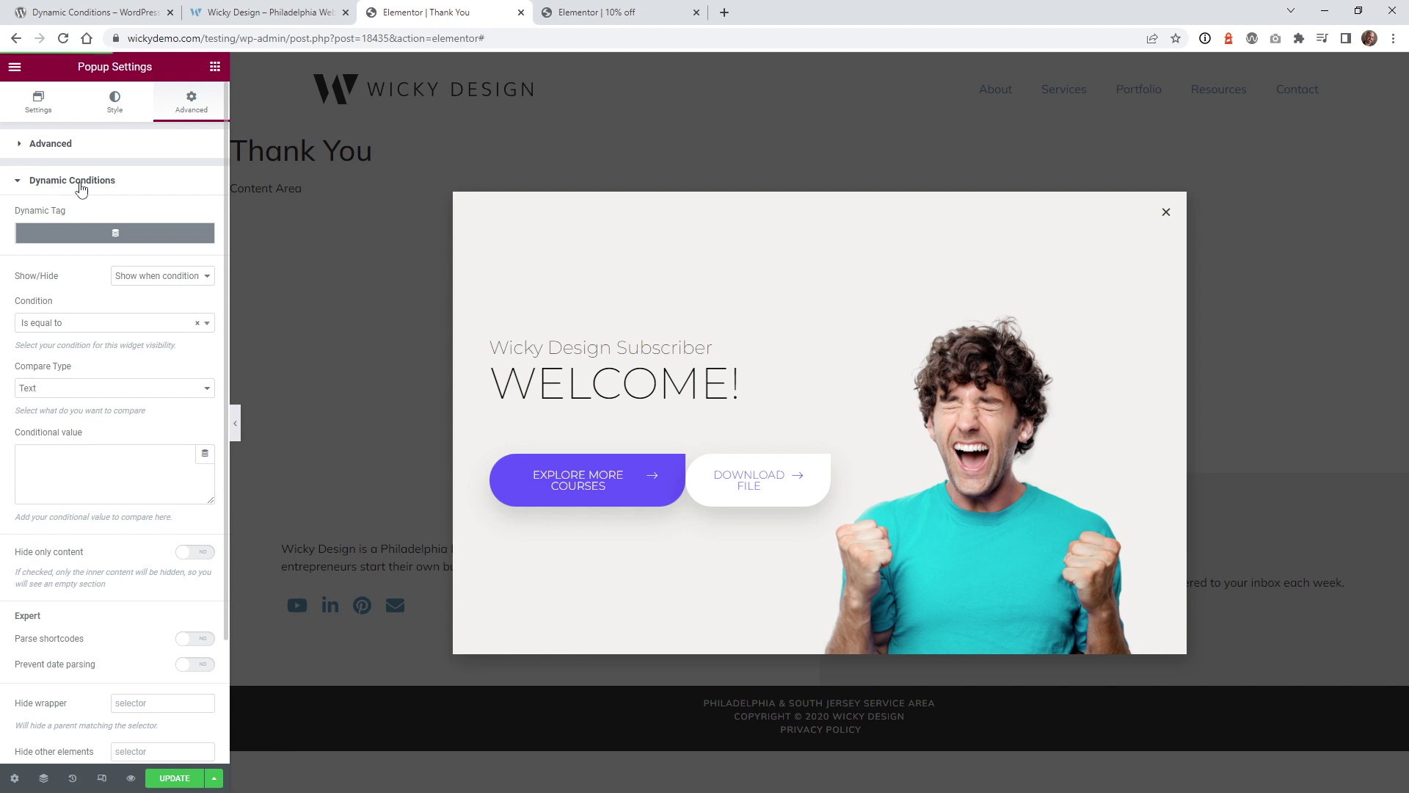
pyautogui.click(118, 239)
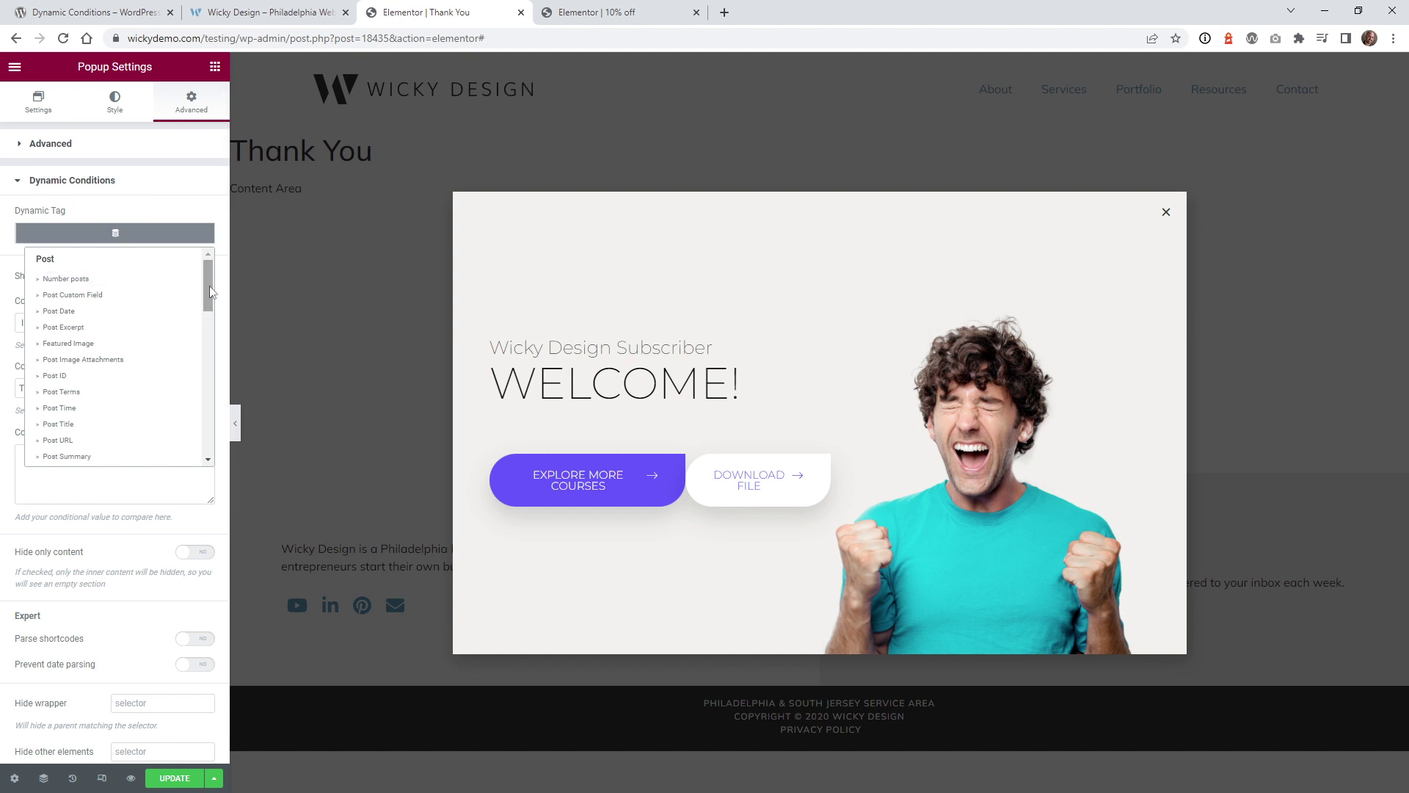
pyautogui.moveTo(209, 285); pyautogui.dragTo(214, 369)
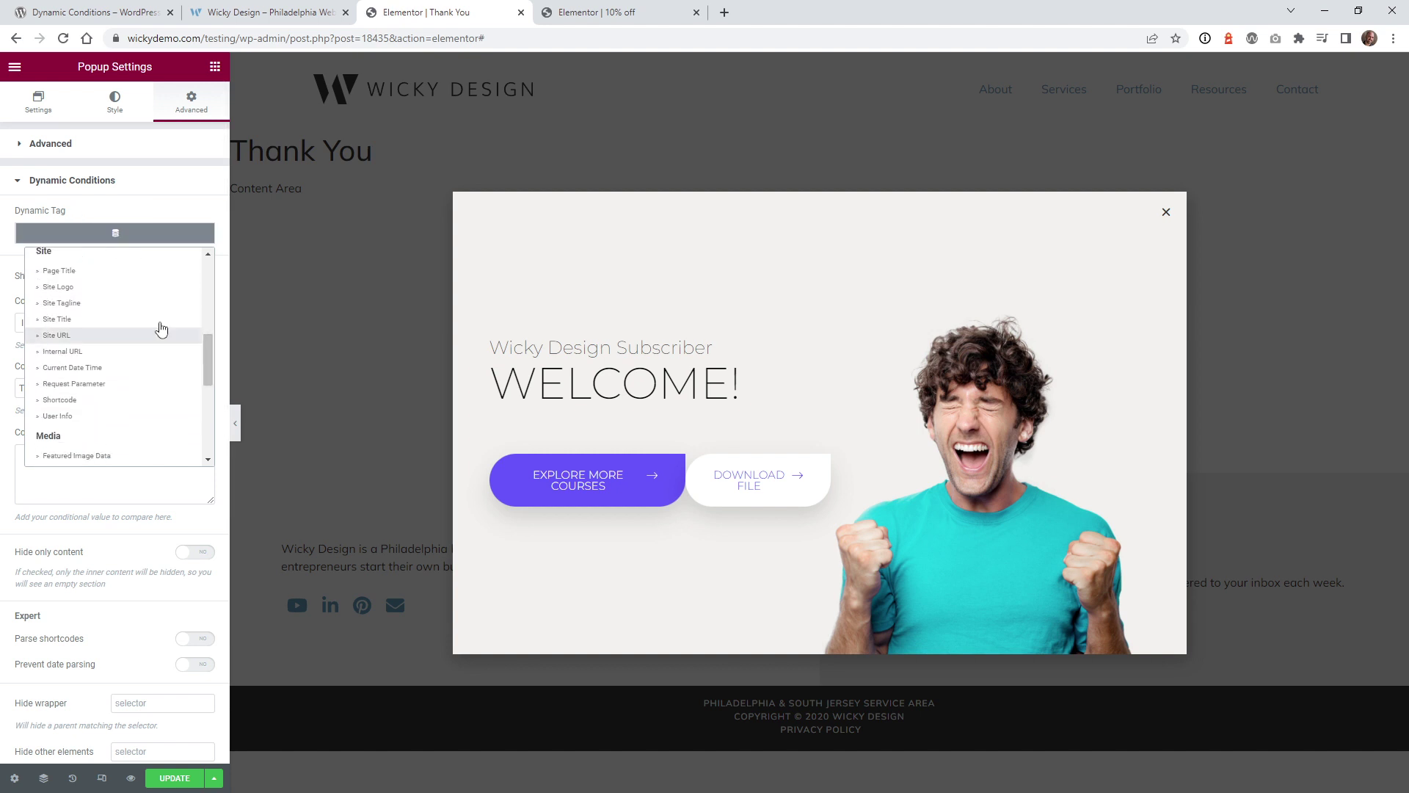
pyautogui.click(81, 385)
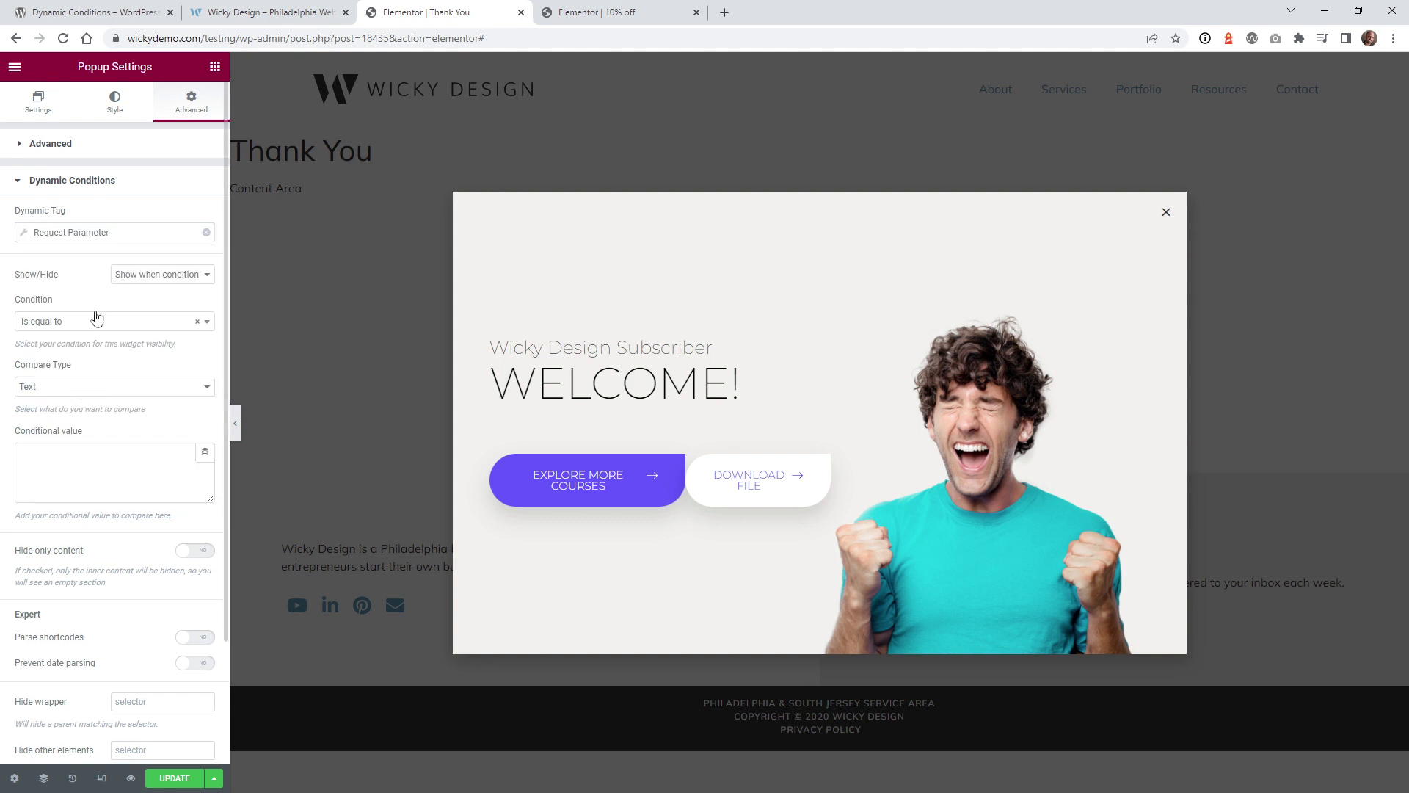
# Configure the Request Parameter tag with request type Get and parameter name utm_campaign.
pyautogui.click(80, 232)
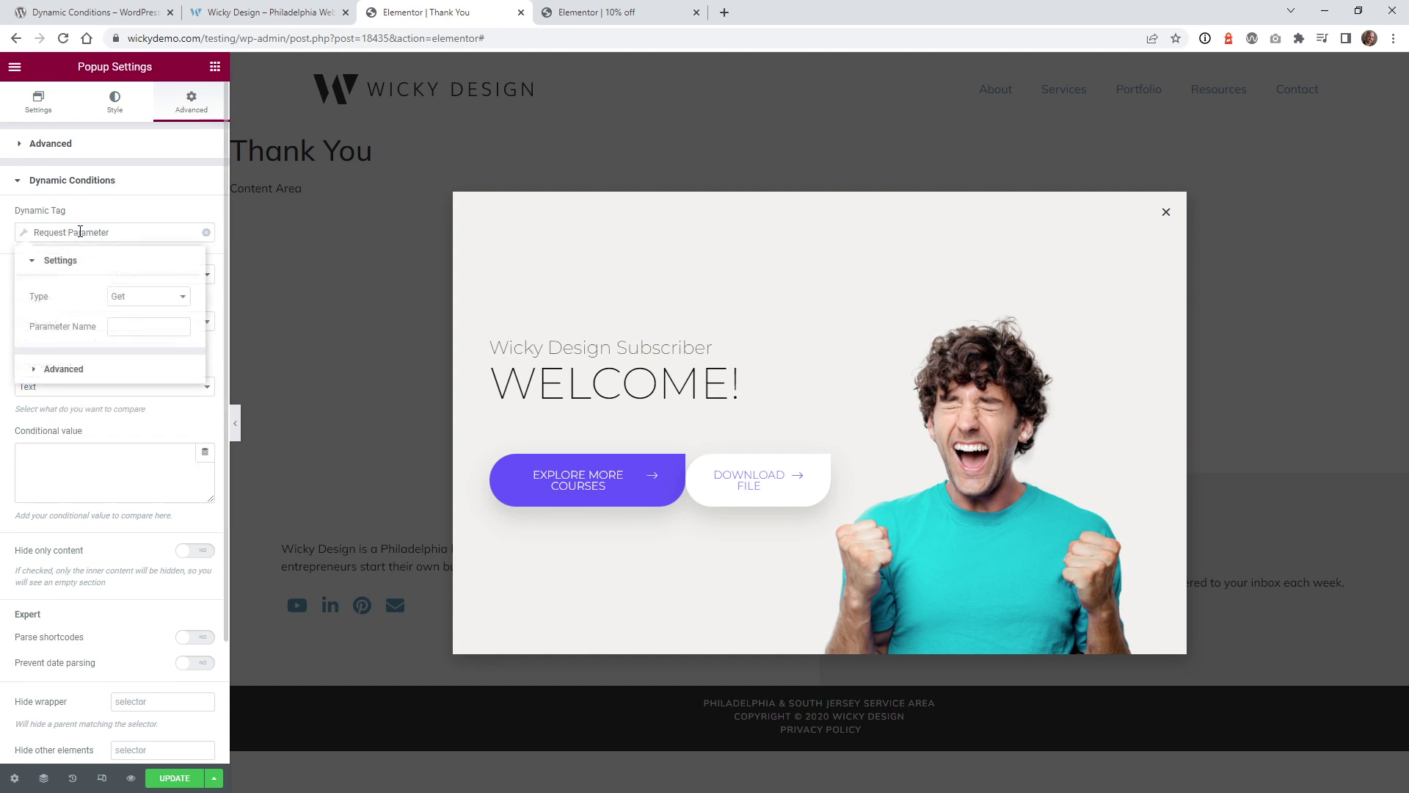
pyautogui.click(127, 301)
pyautogui.click(126, 308)
pyautogui.click(131, 328)
pyautogui.write('utm_campaign')
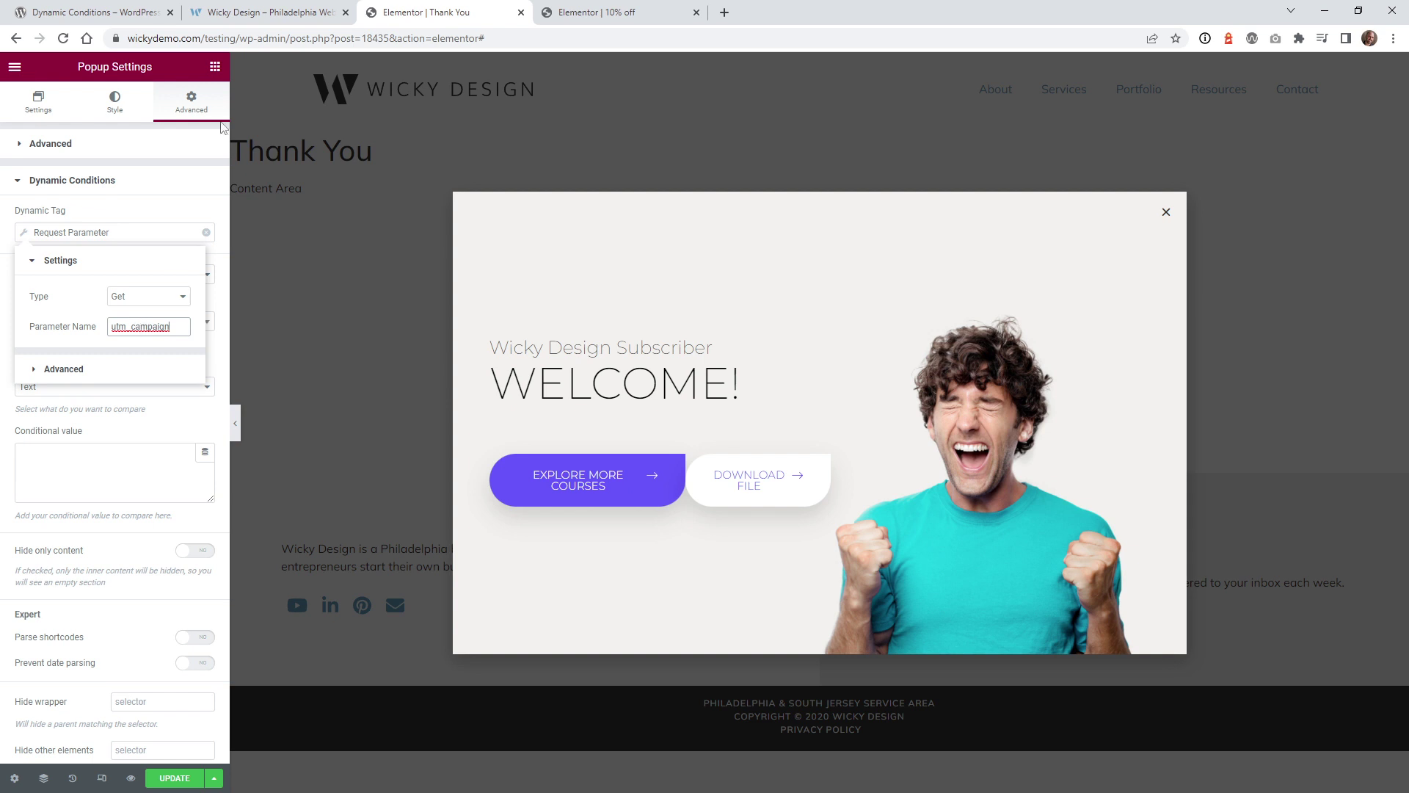
# Check the utm_campaign parameter name in the testing page's address, then return to the editor.
pyautogui.click(264, 11)
pyautogui.moveTo(250, 38); pyautogui.dragTo(335, 42)
pyautogui.doubleClick(320, 38)
pyautogui.click(306, 39)
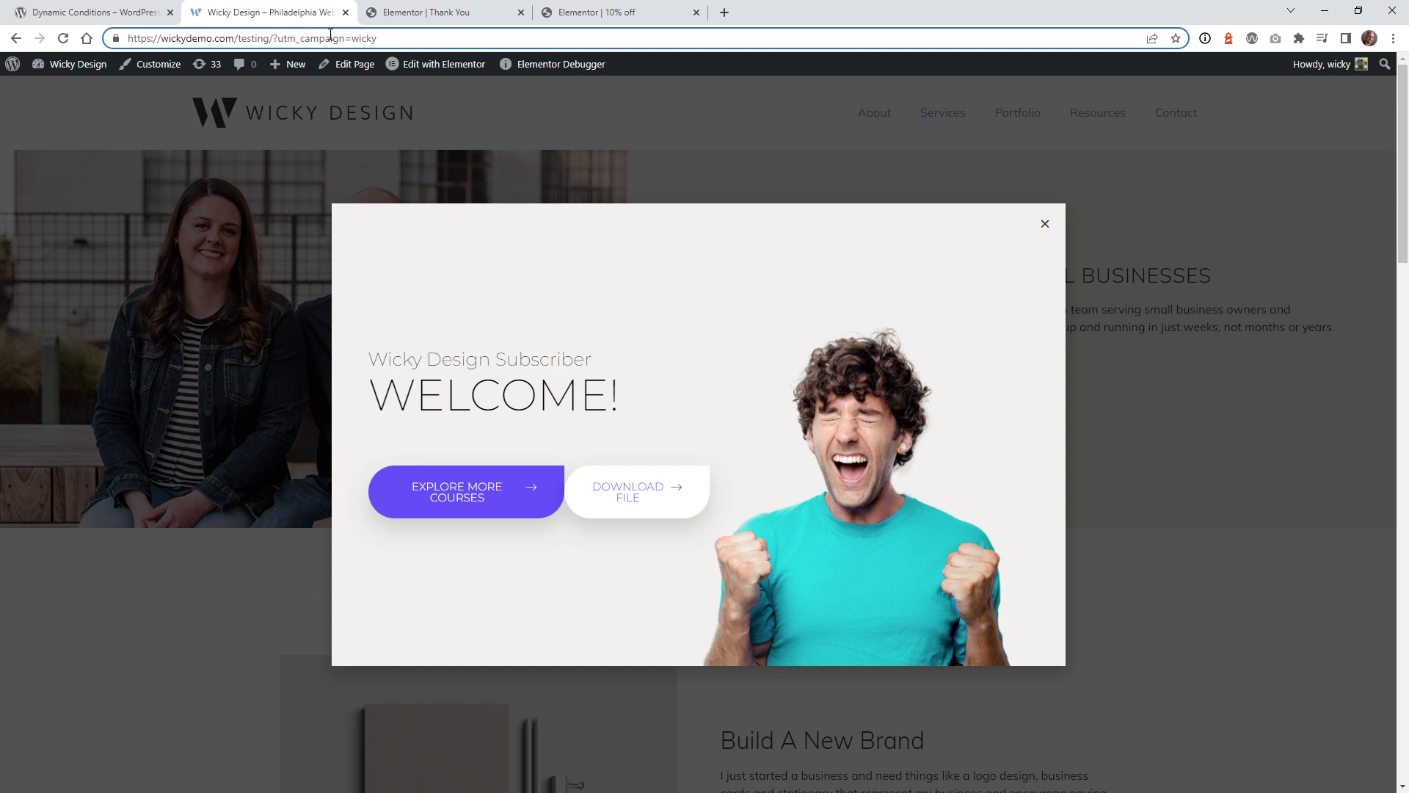
pyautogui.moveTo(283, 40); pyautogui.dragTo(338, 47)
pyautogui.click(433, 6)
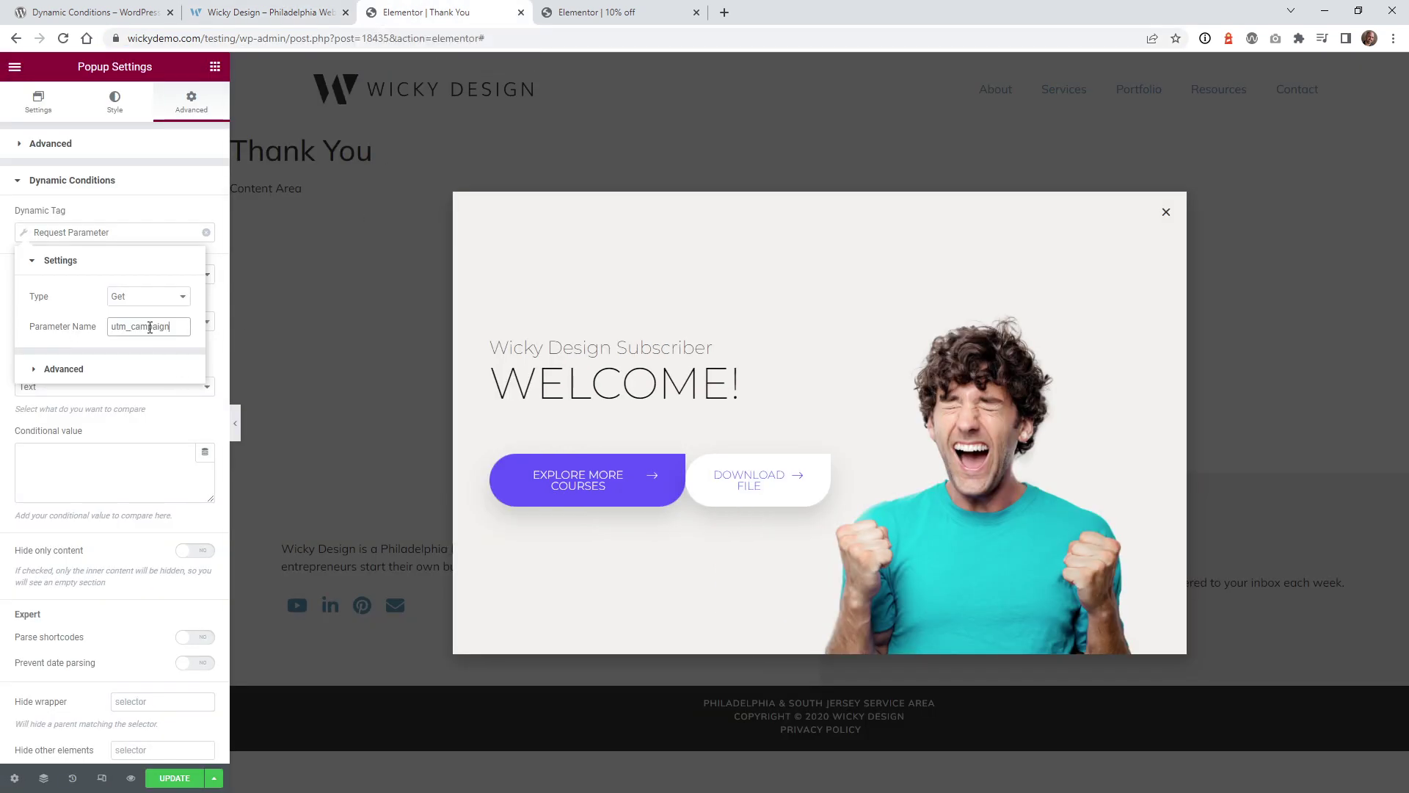
# Set the condition to show the popup when the value is equal to, using Text comparison.
pyautogui.click(97, 183)
pyautogui.click(95, 188)
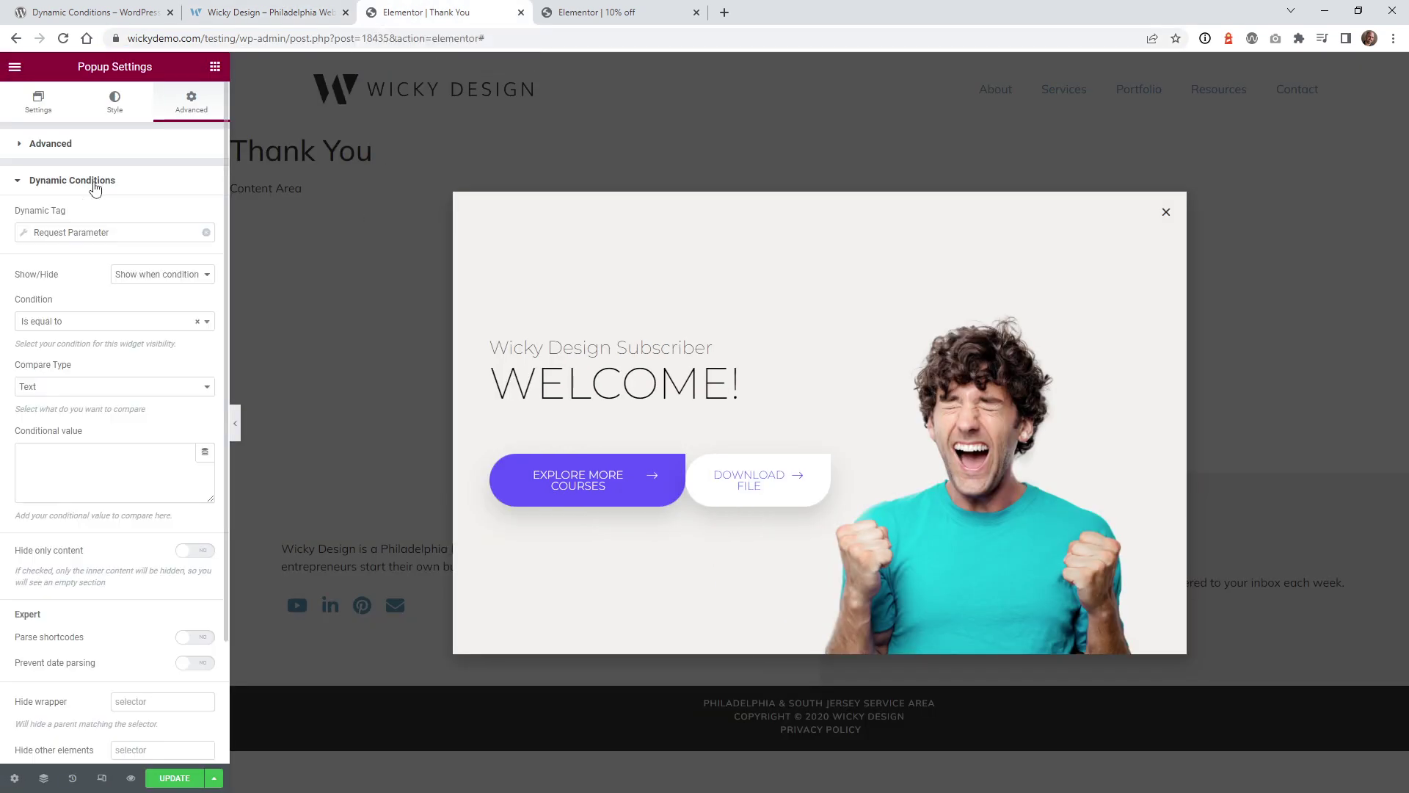
pyautogui.click(127, 277)
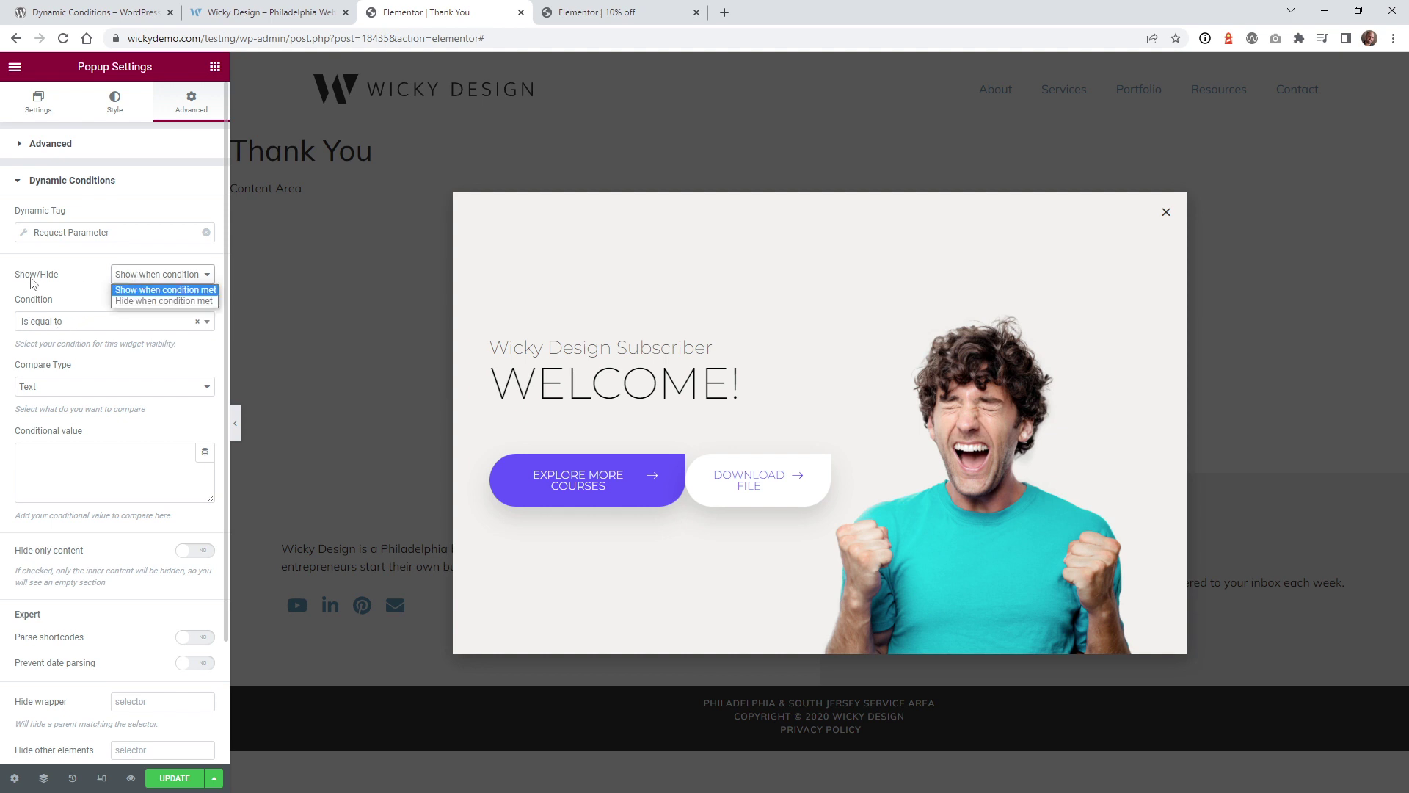
pyautogui.click(203, 290)
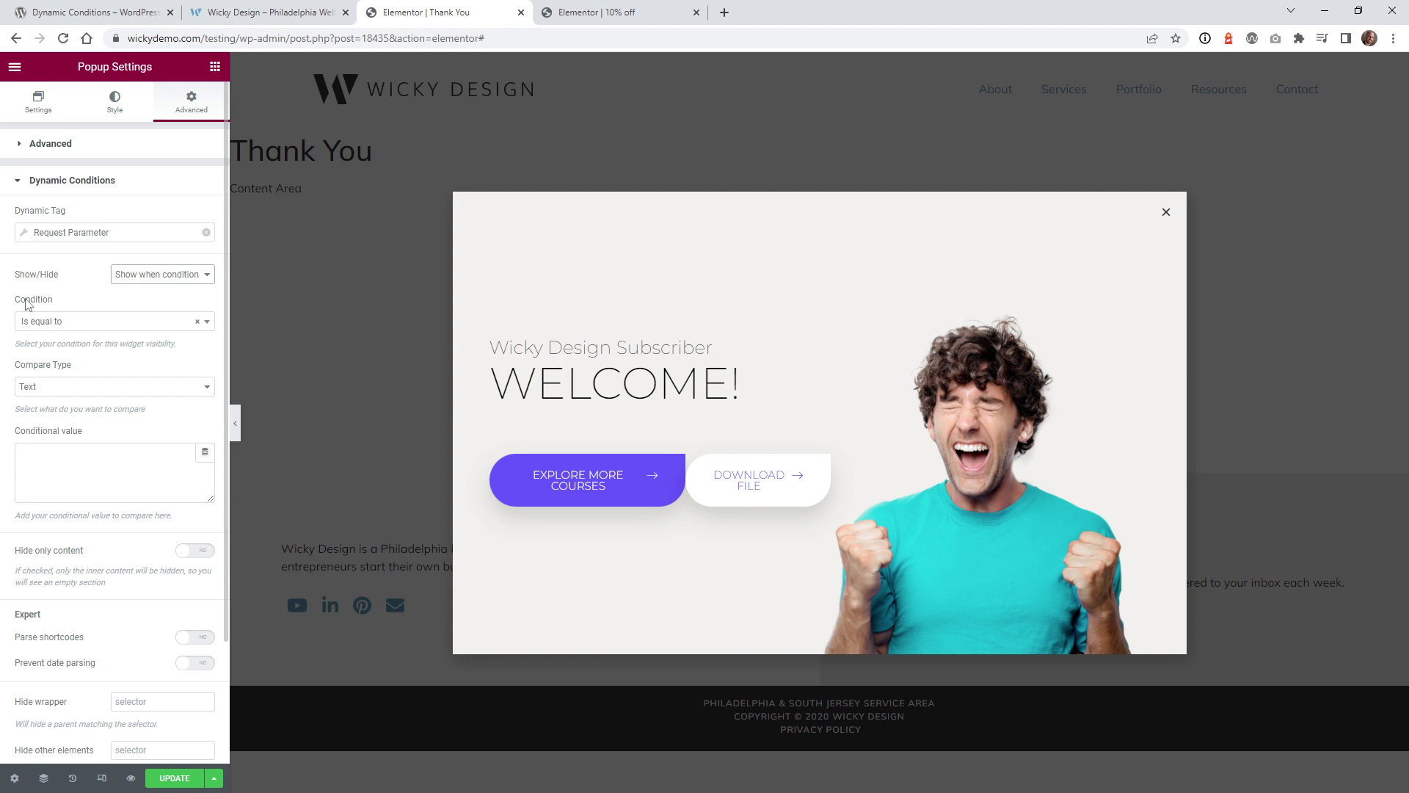
pyautogui.click(40, 328)
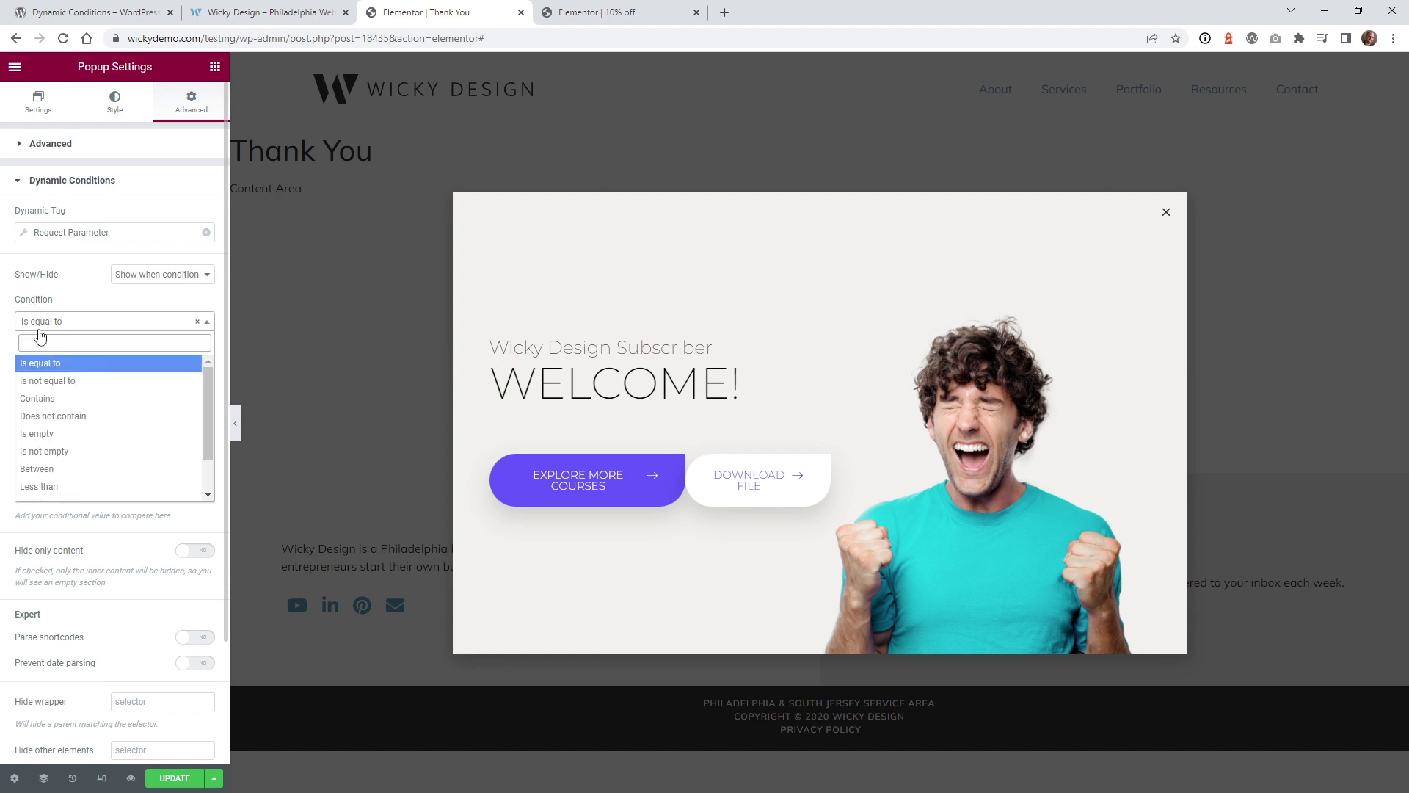
pyautogui.click(41, 370)
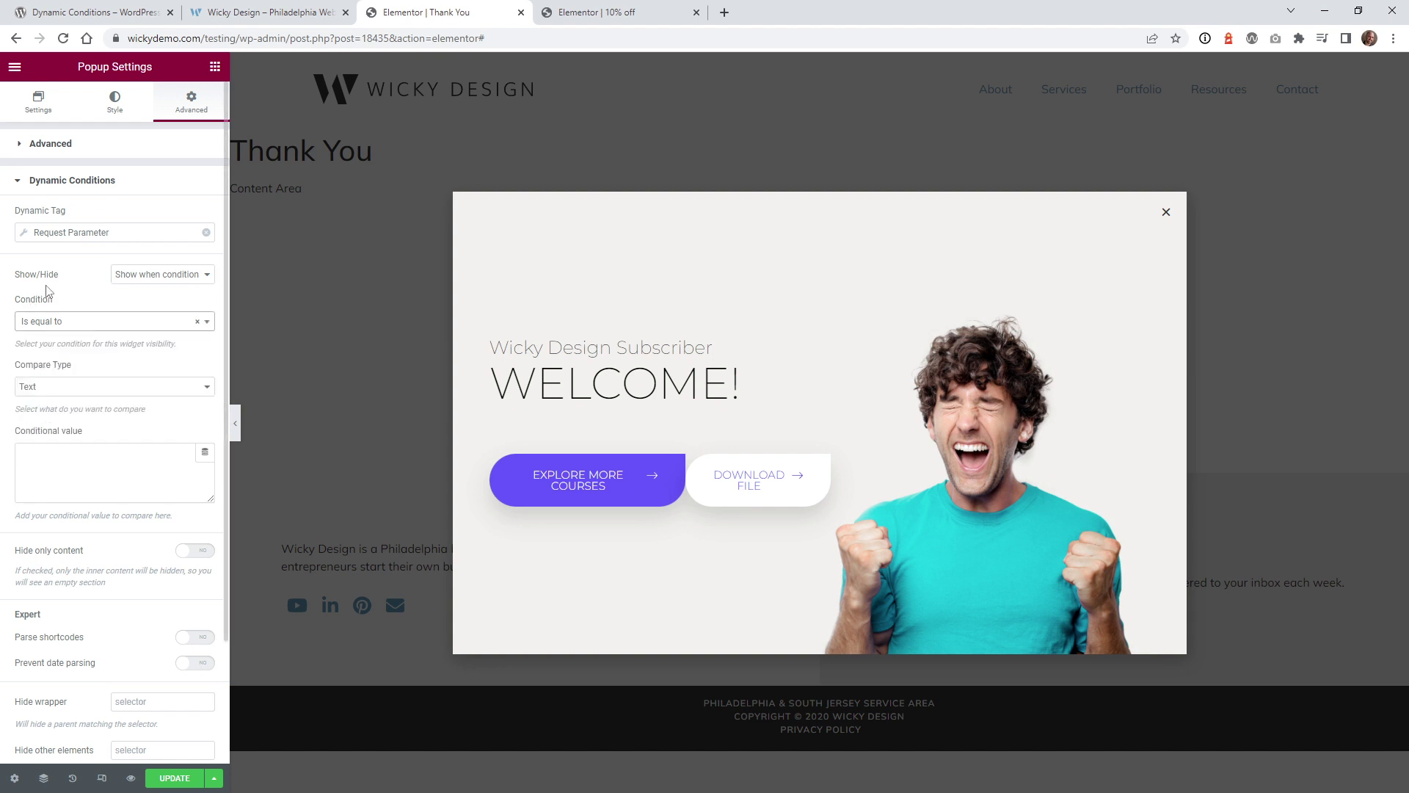
pyautogui.click(48, 390)
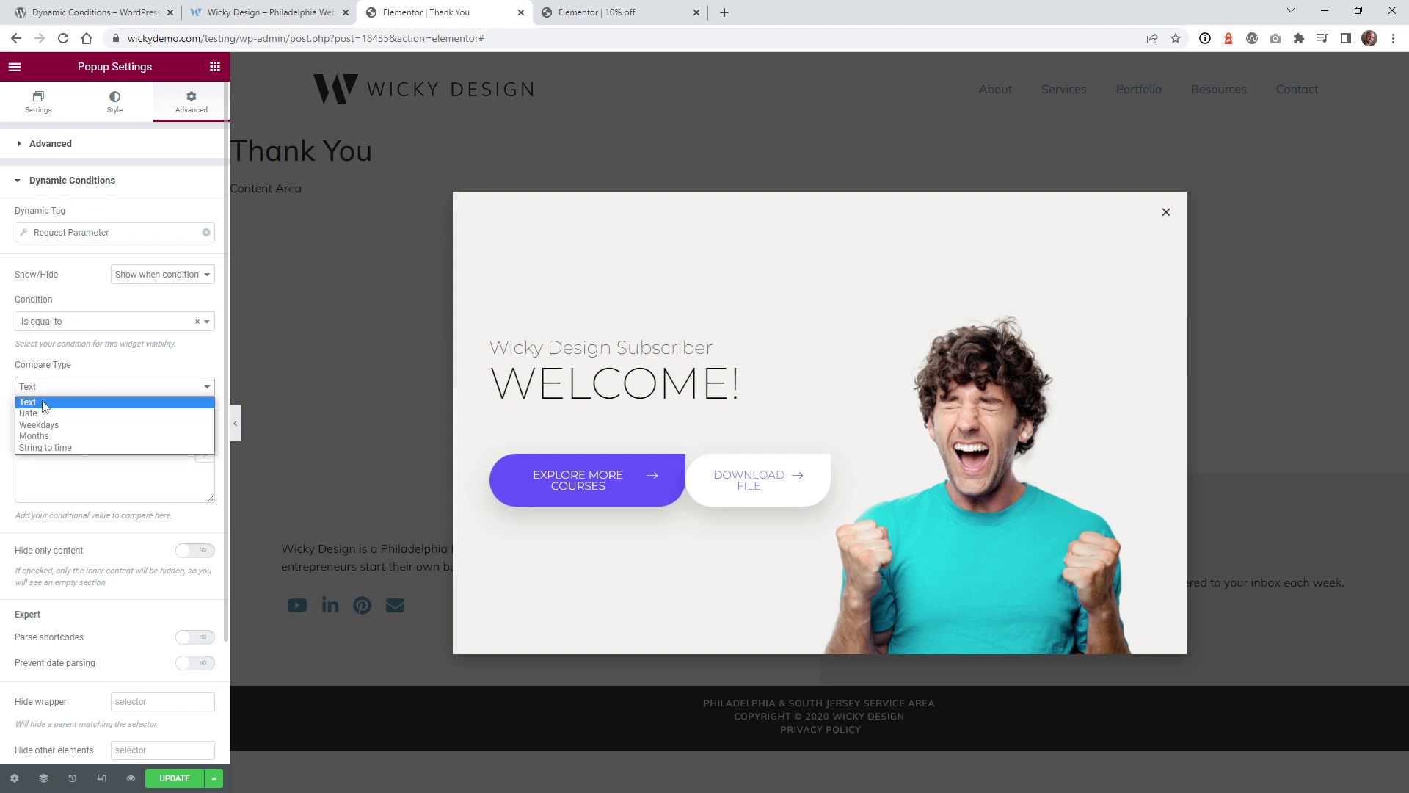
pyautogui.click(40, 404)
# Enter wicky as the conditional value, update the popup, and check it on the live site.
pyautogui.click(51, 477)
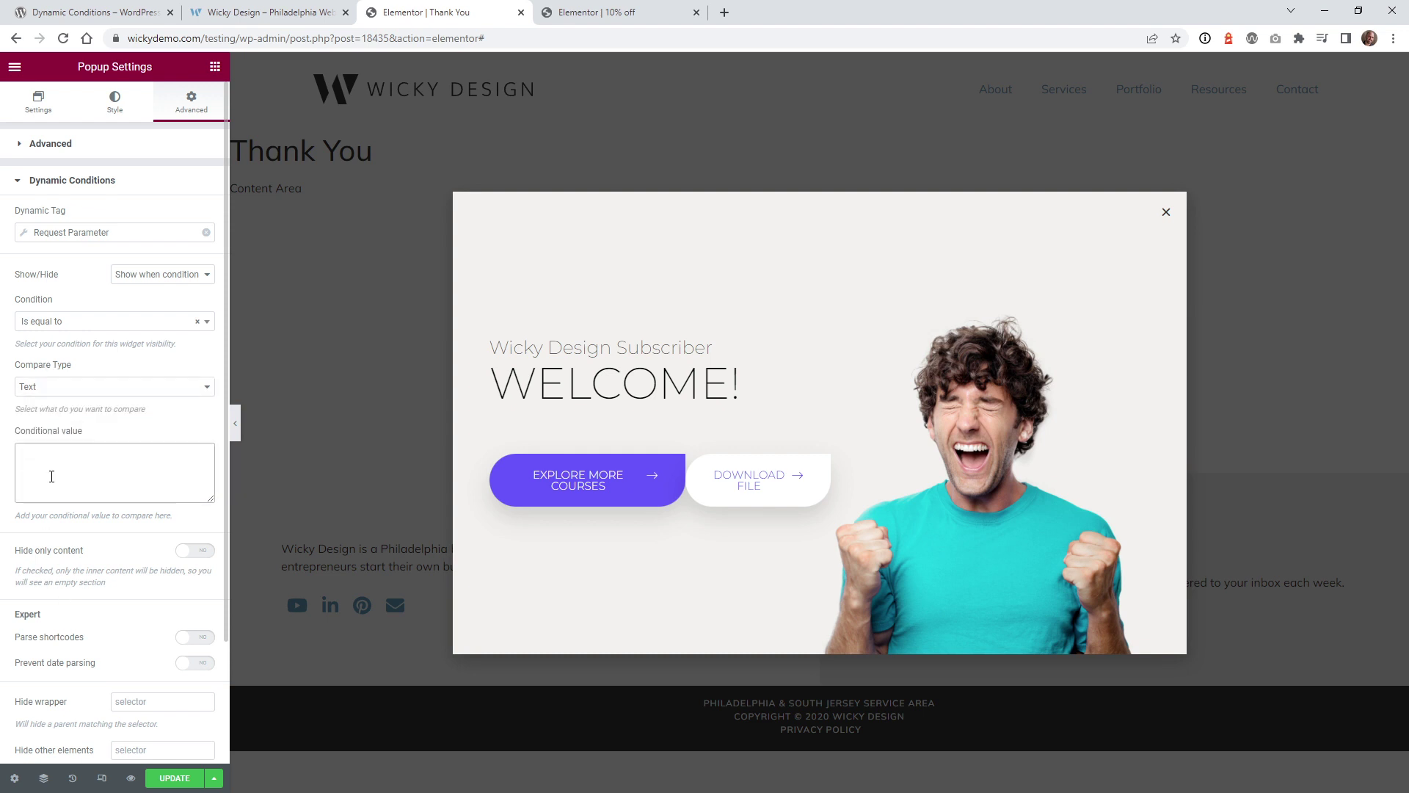
pyautogui.write('wicky')
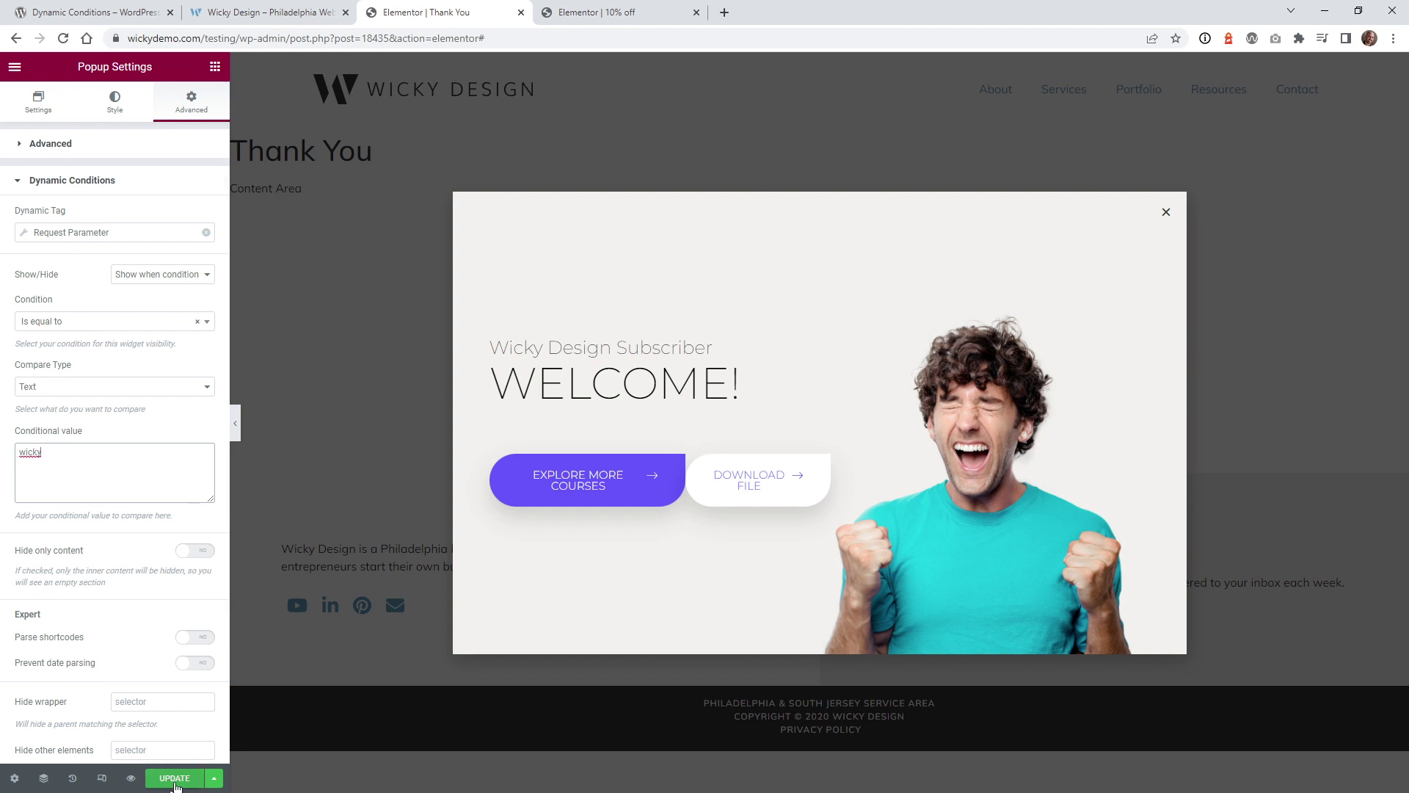
pyautogui.click(176, 782)
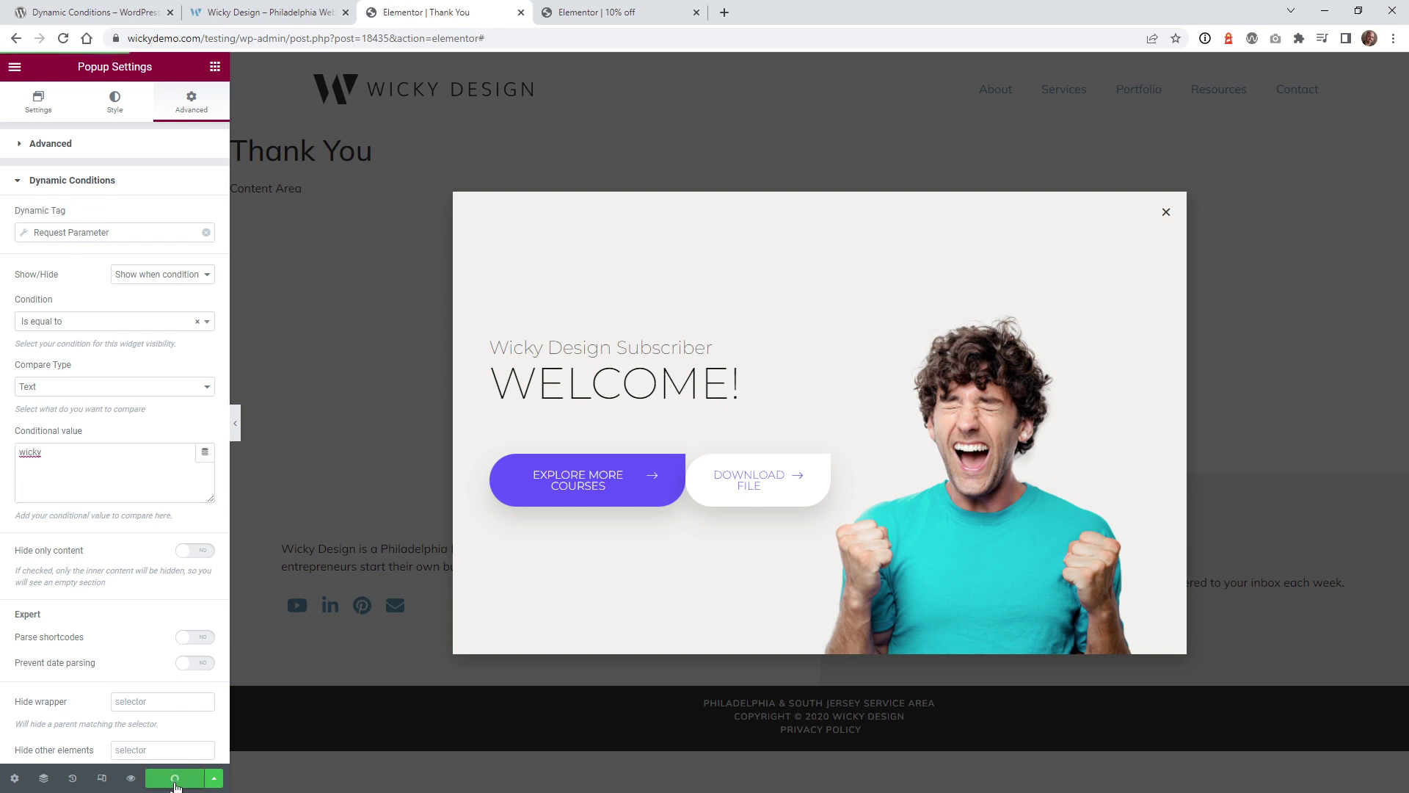
pyautogui.click(293, 12)
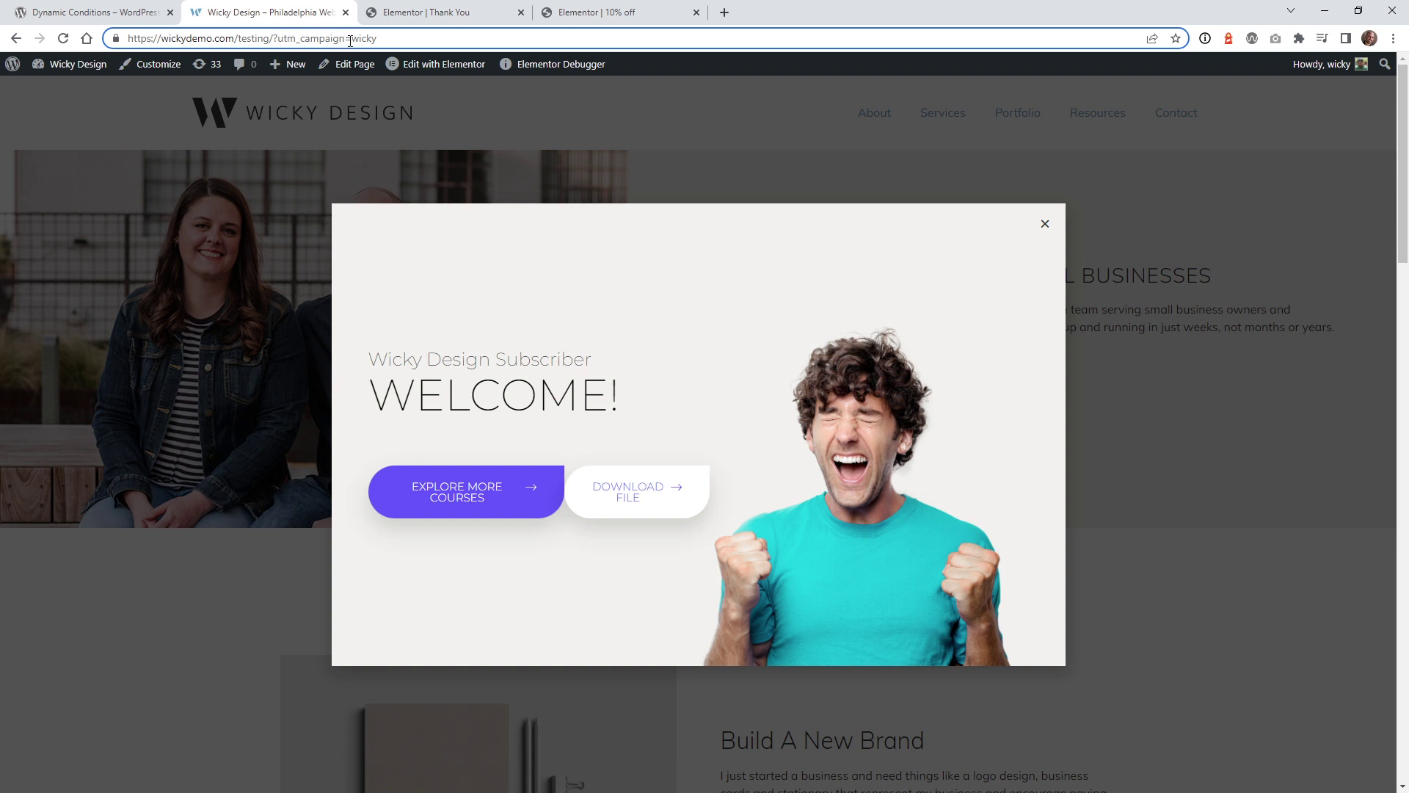
pyautogui.click(442, 9)
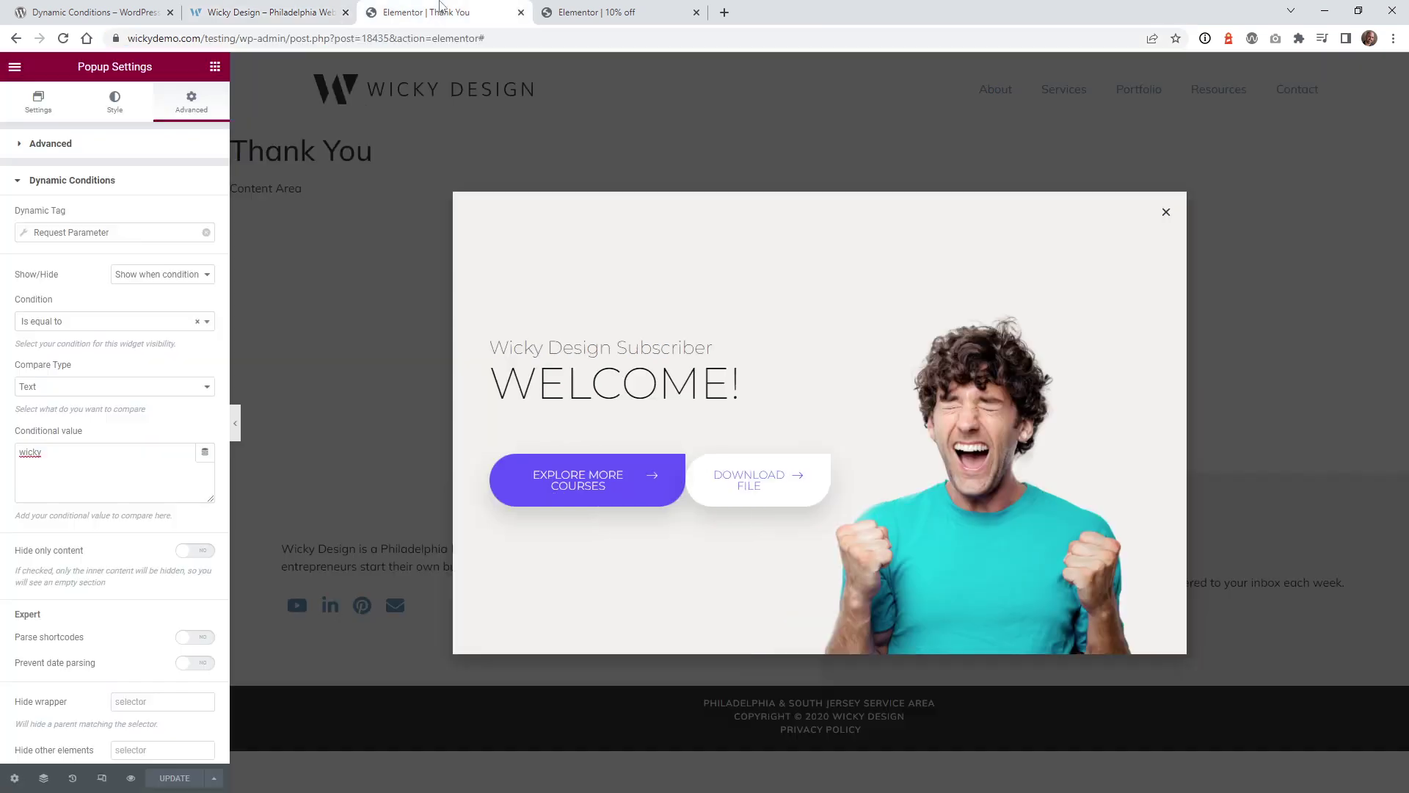
# Review the Entire Site display condition and On Page Load trigger, then save and close the publish settings.
pyautogui.click(214, 780)
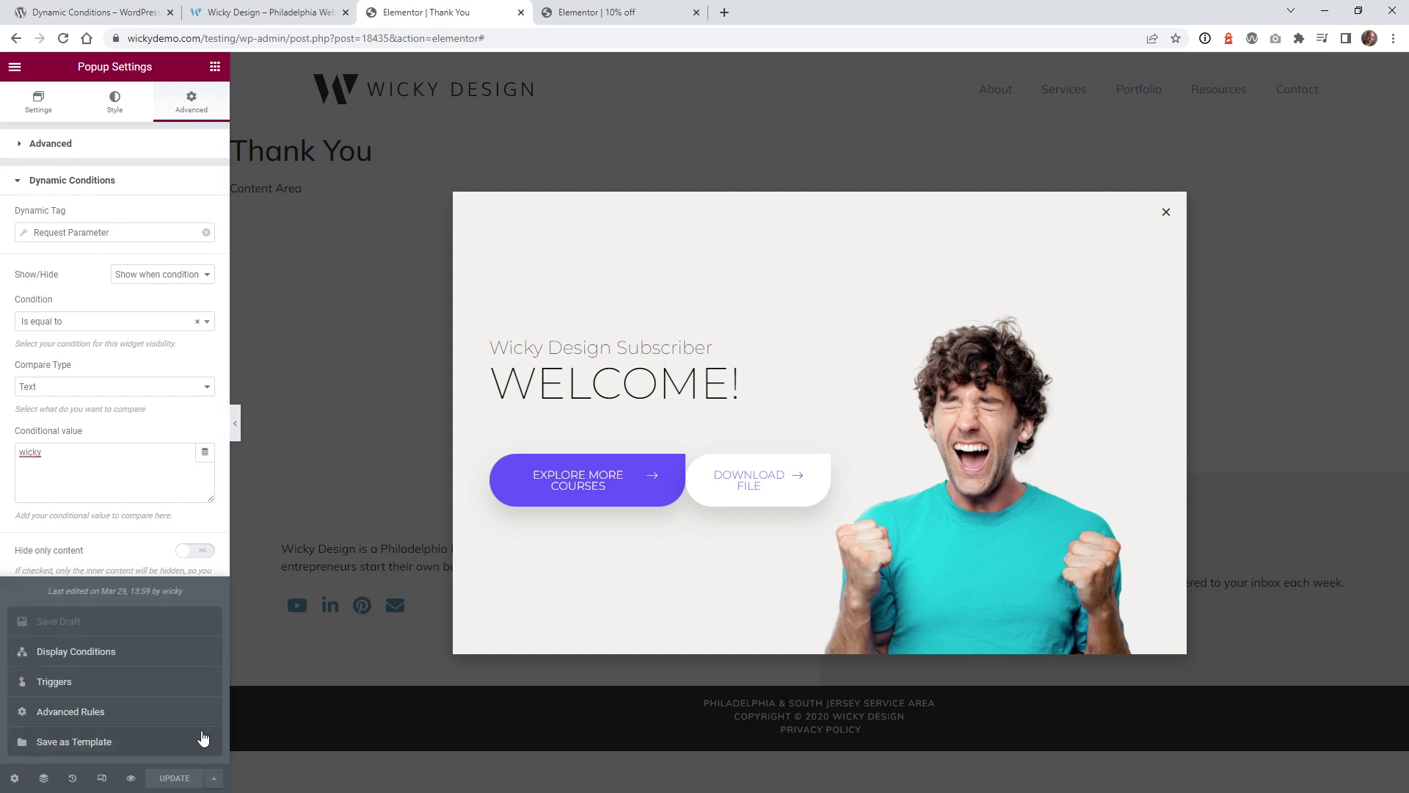
pyautogui.click(99, 651)
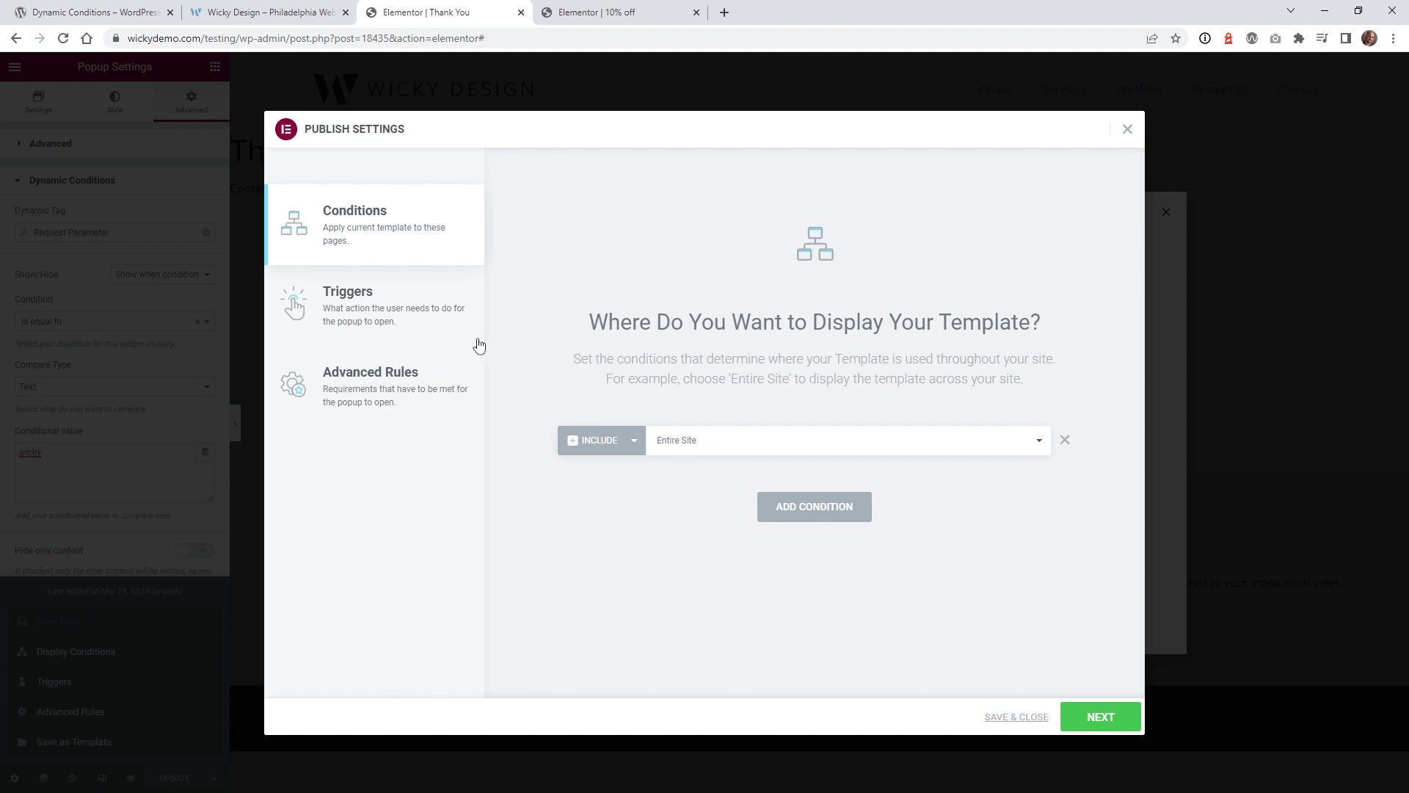
pyautogui.click(427, 318)
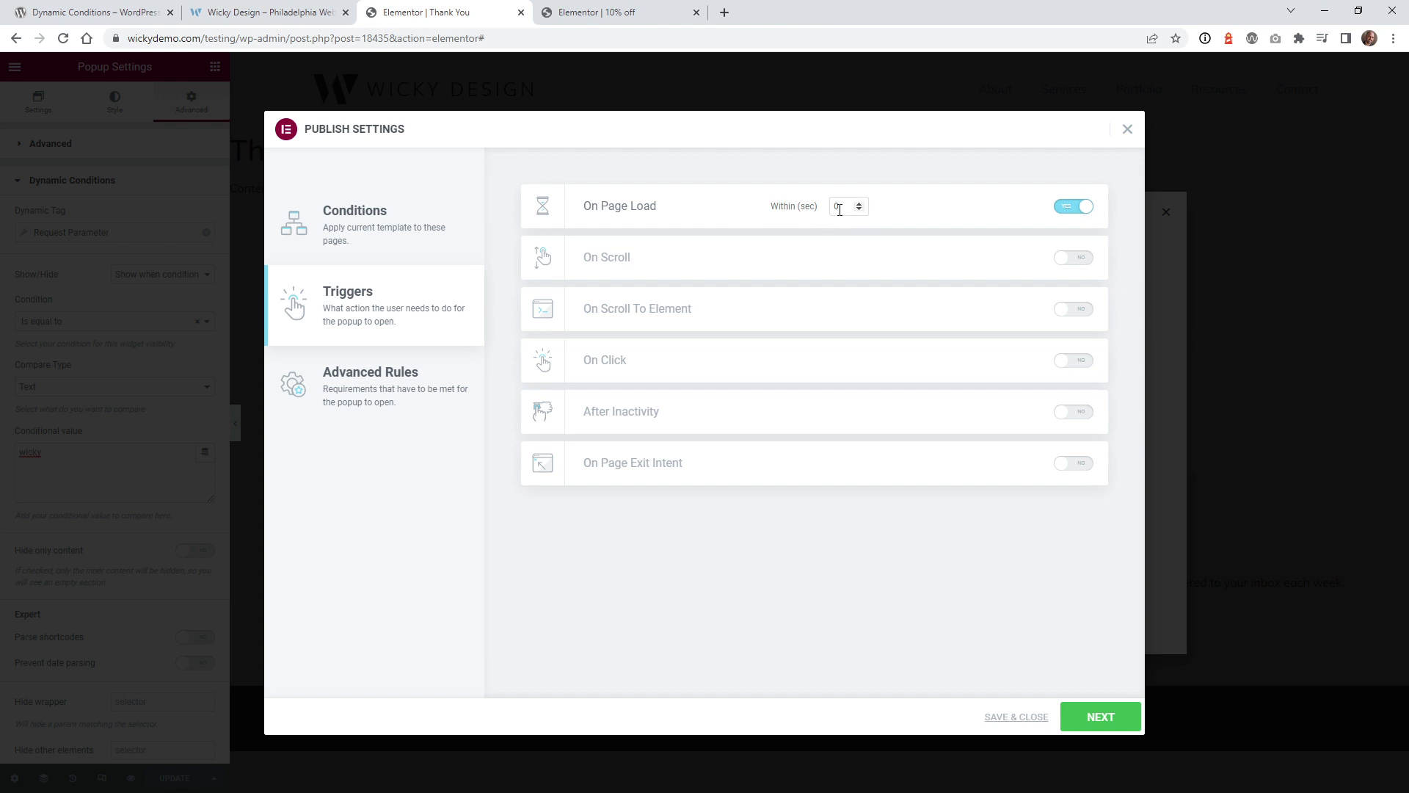
pyautogui.click(1008, 719)
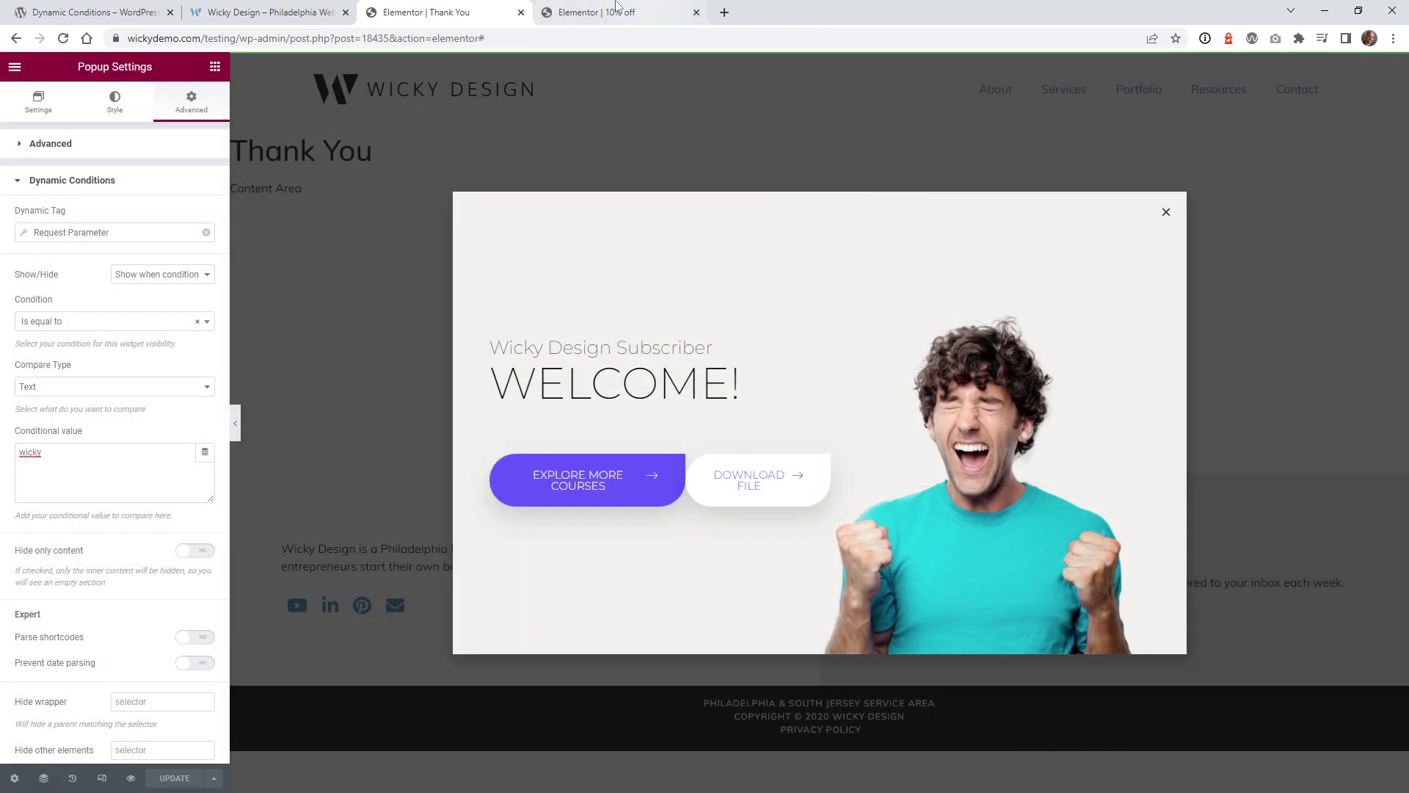
# Reload the wicky campaign page to check the welcome popup, then go to the 10% off popup editor.
pyautogui.click(345, 6)
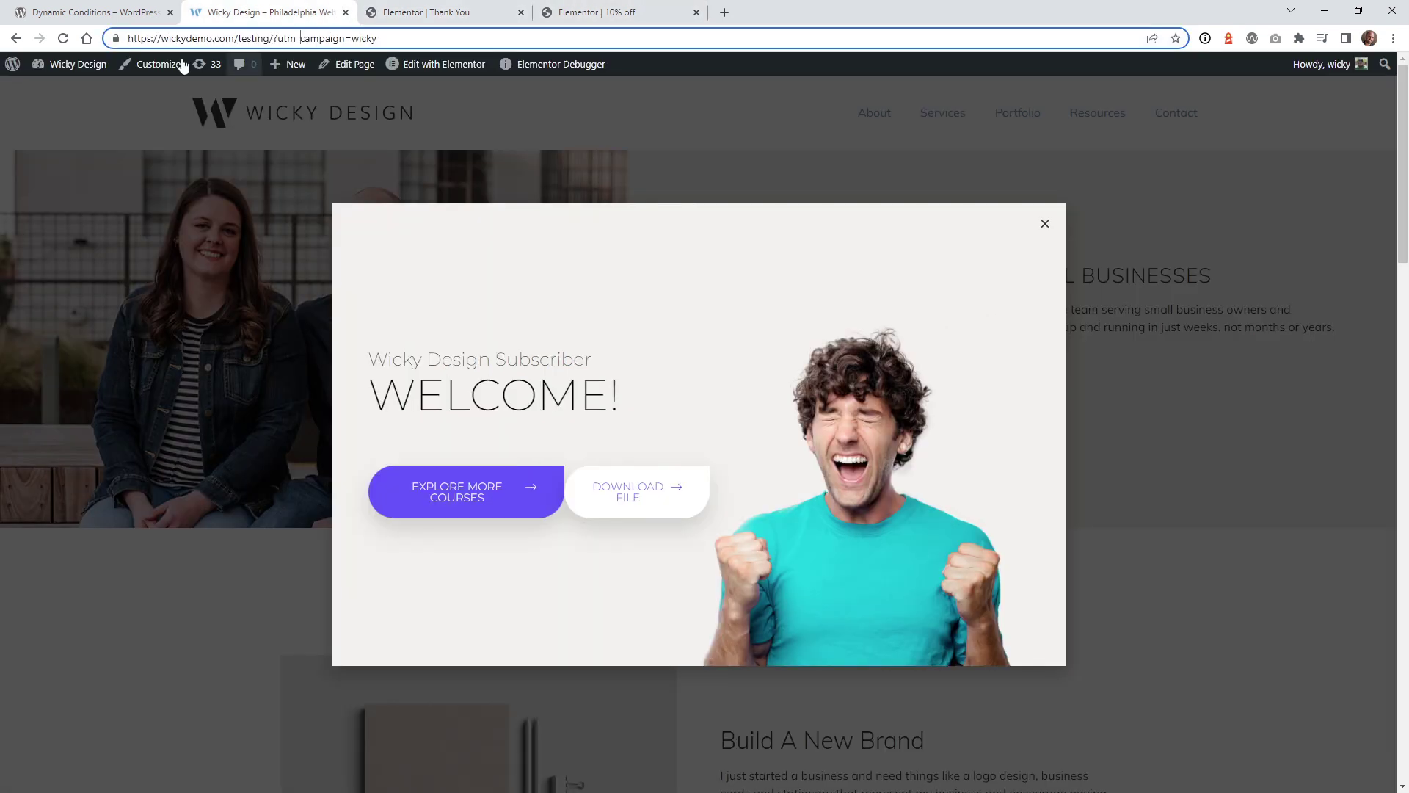
pyautogui.click(64, 39)
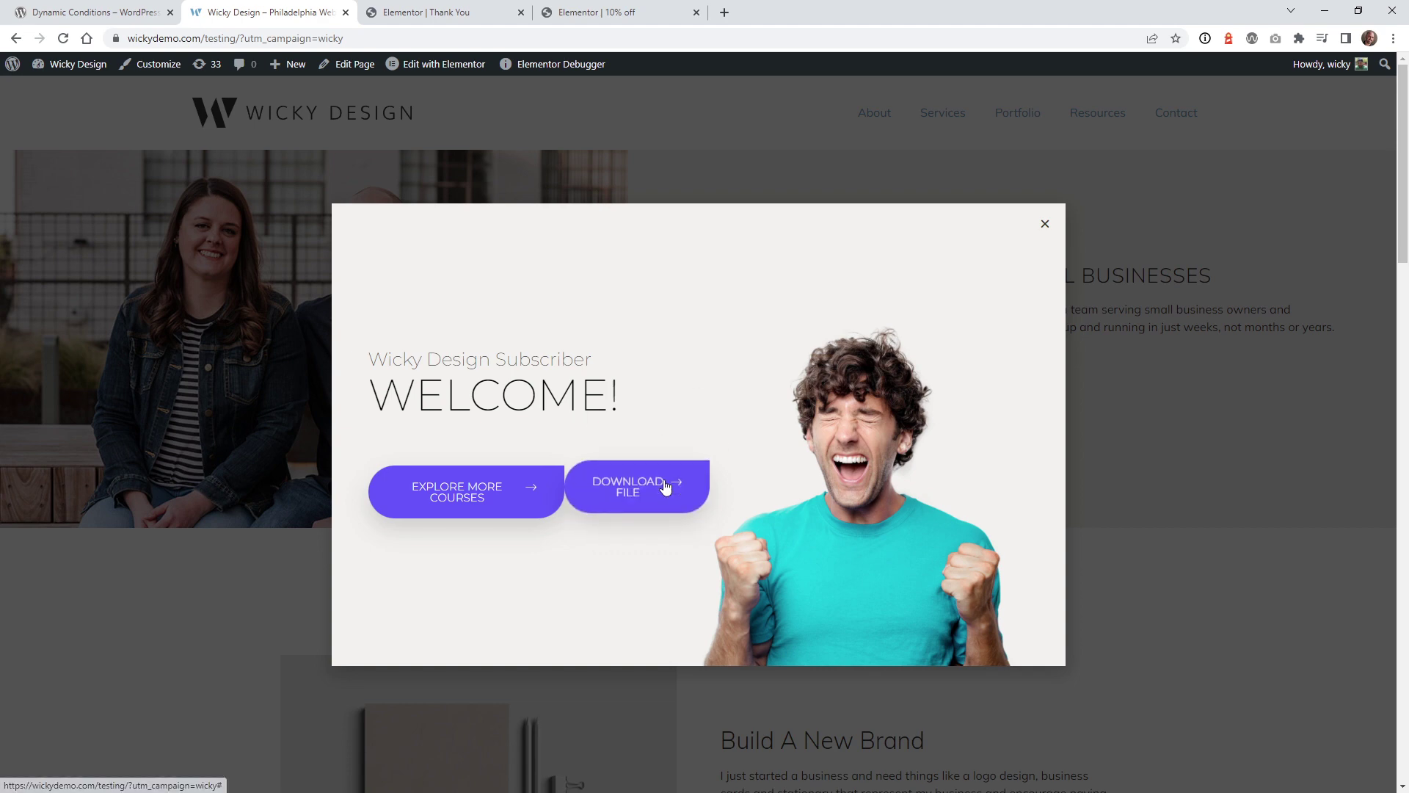
pyautogui.click(597, 12)
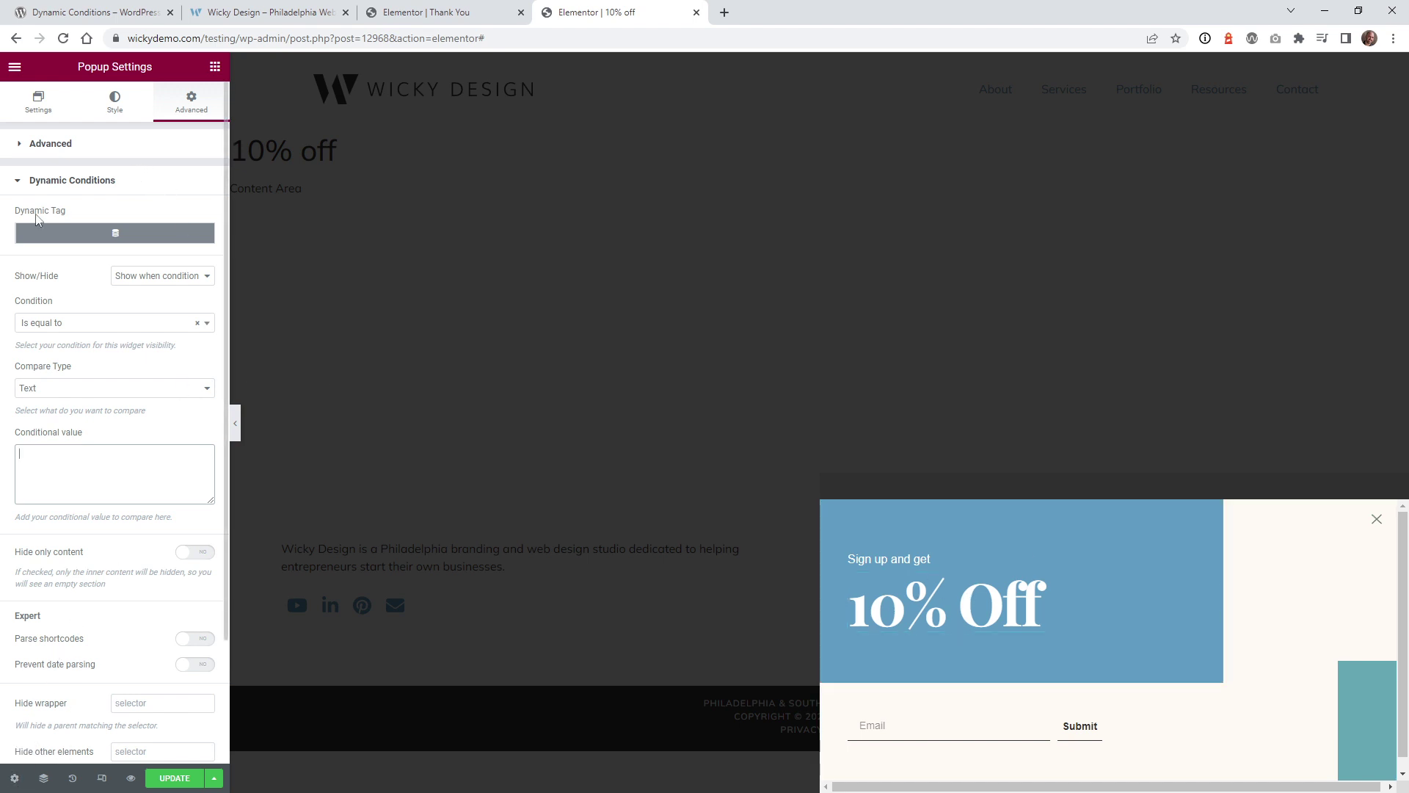
# Set the 10% off popup's dynamic tag to Request Parameter with parameter name utm_campaign.
pyautogui.click(117, 236)
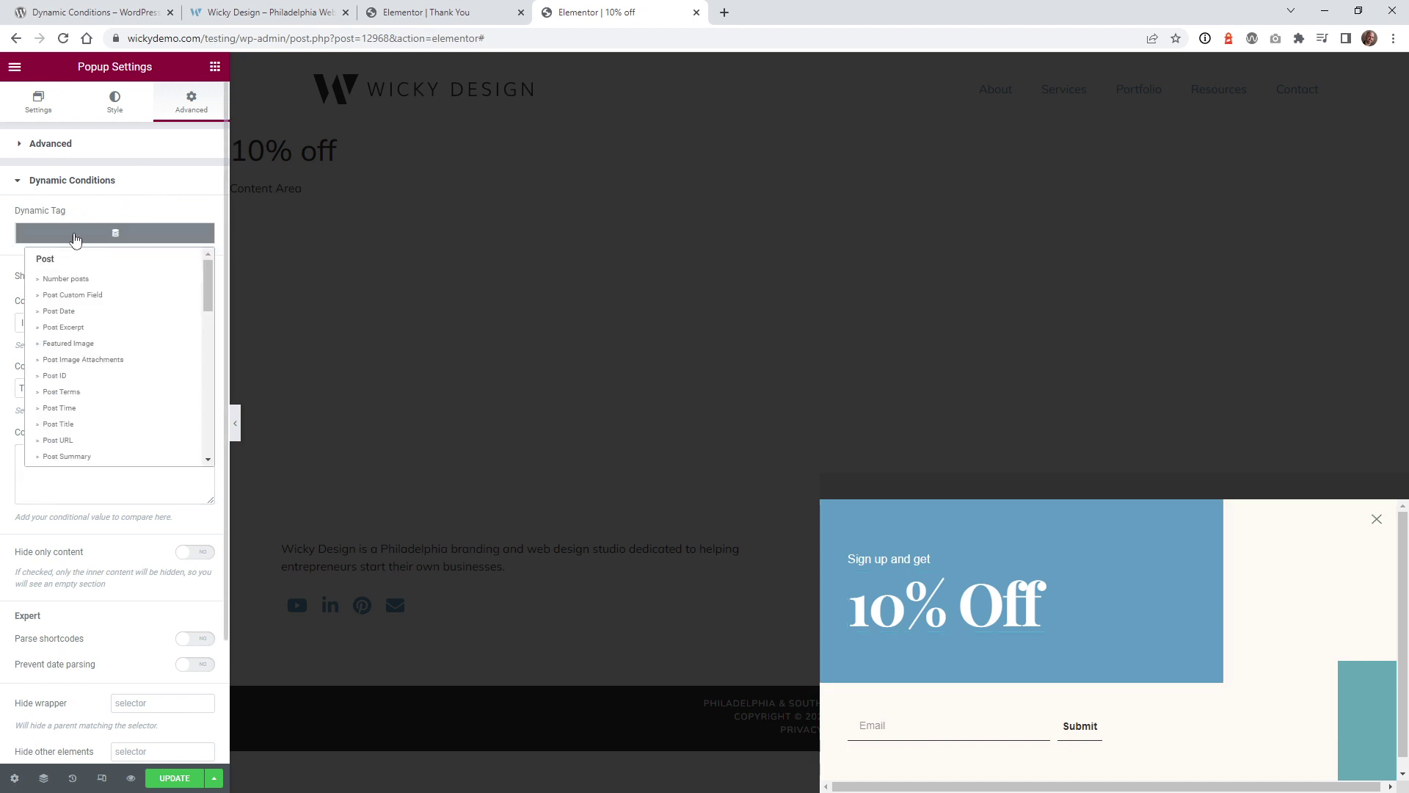
pyautogui.scroll(-1, 205, 293)
pyautogui.moveTo(205, 294); pyautogui.dragTo(203, 346)
pyautogui.click(77, 382)
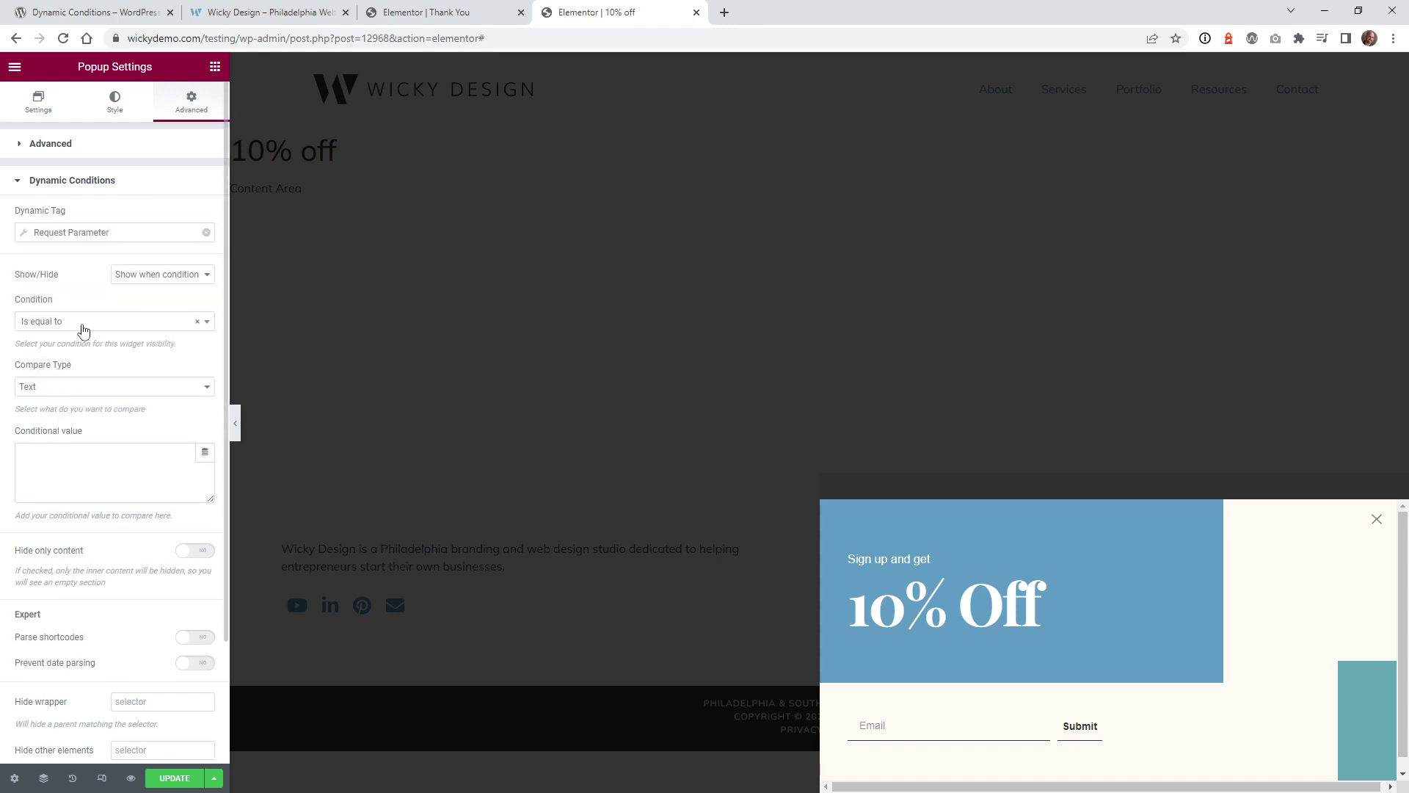
pyautogui.click(116, 233)
pyautogui.click(129, 327)
pyautogui.write('utm_campaign')
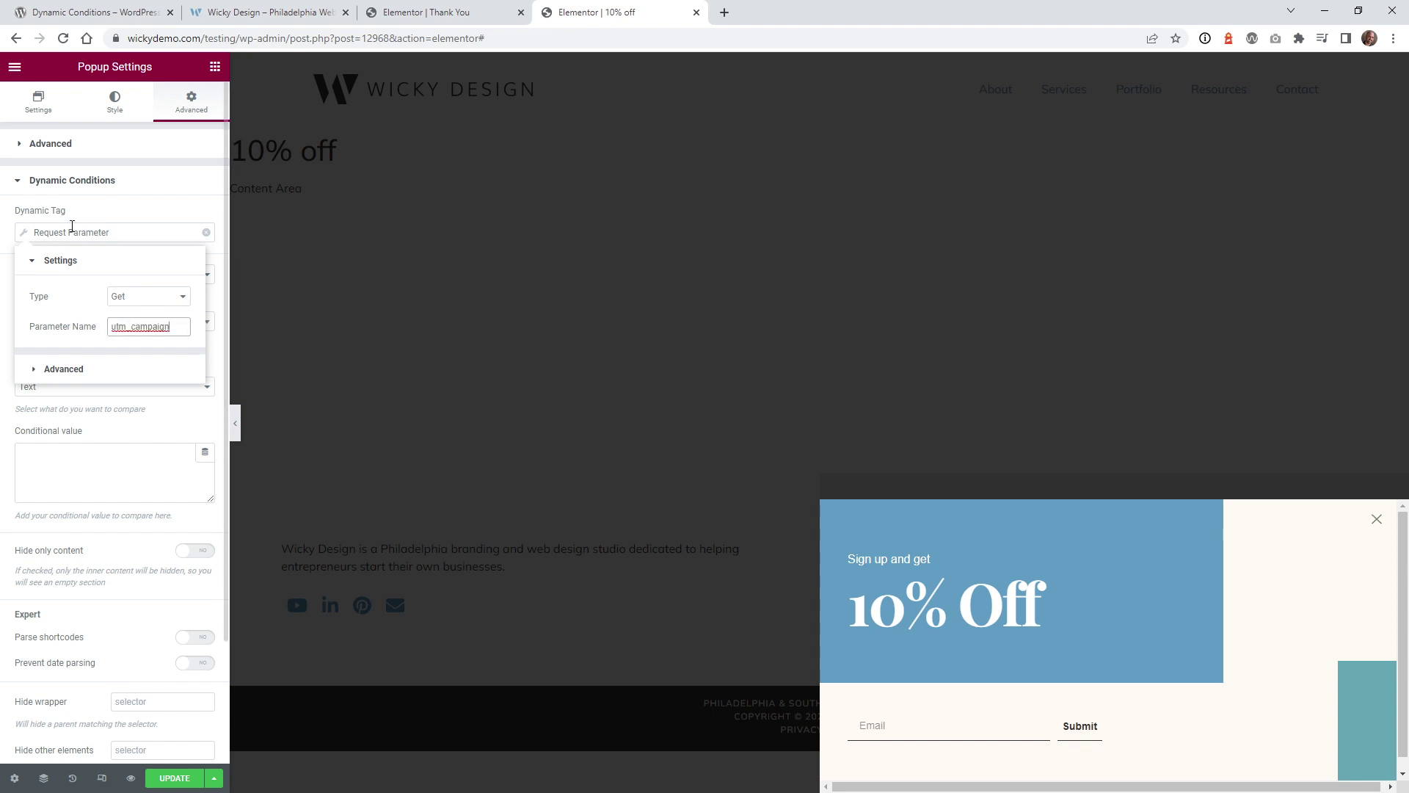
pyautogui.click(65, 213)
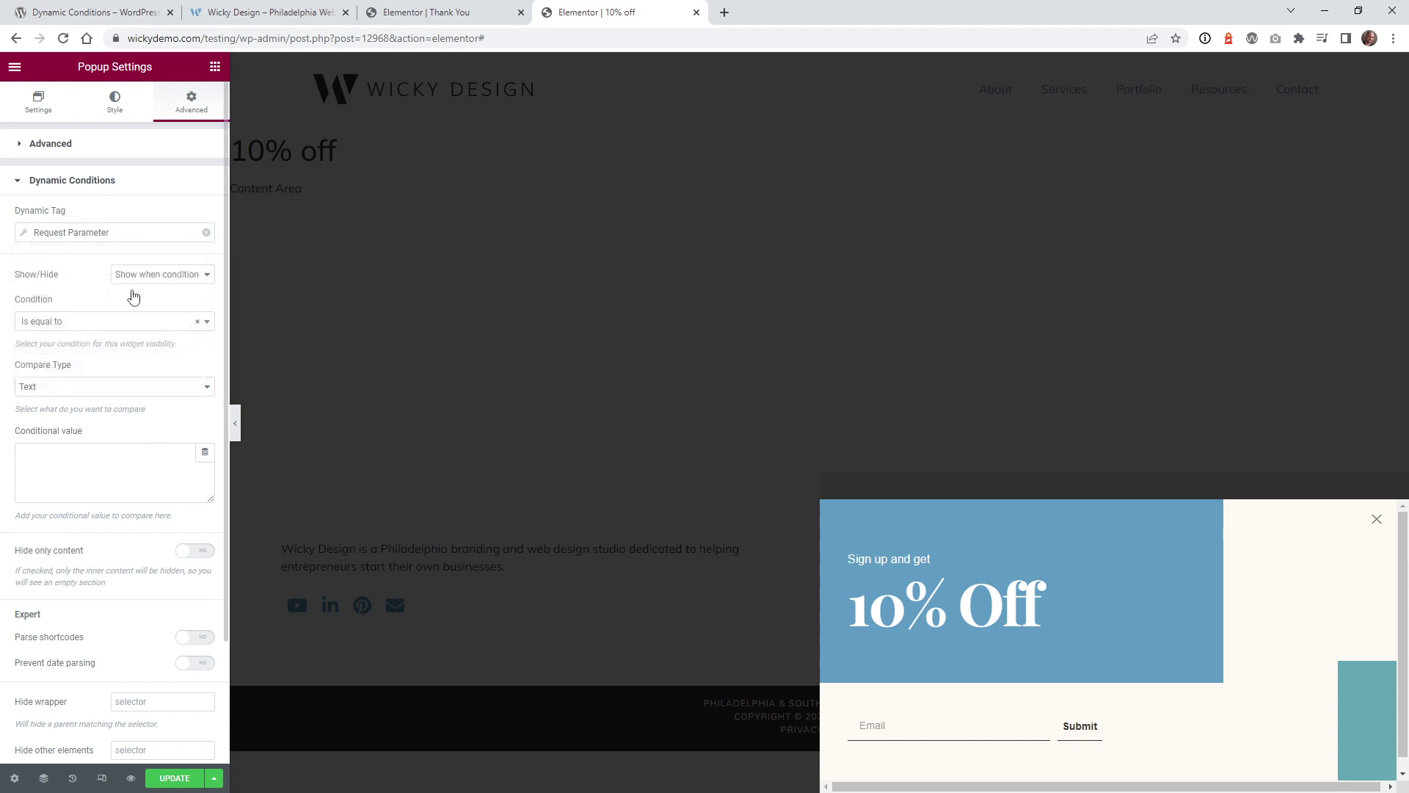
# Enter wicky10 as the conditional value and save it with the Entire Site, On Page Load settings.
pyautogui.click(73, 459)
pyautogui.write('wicky10')
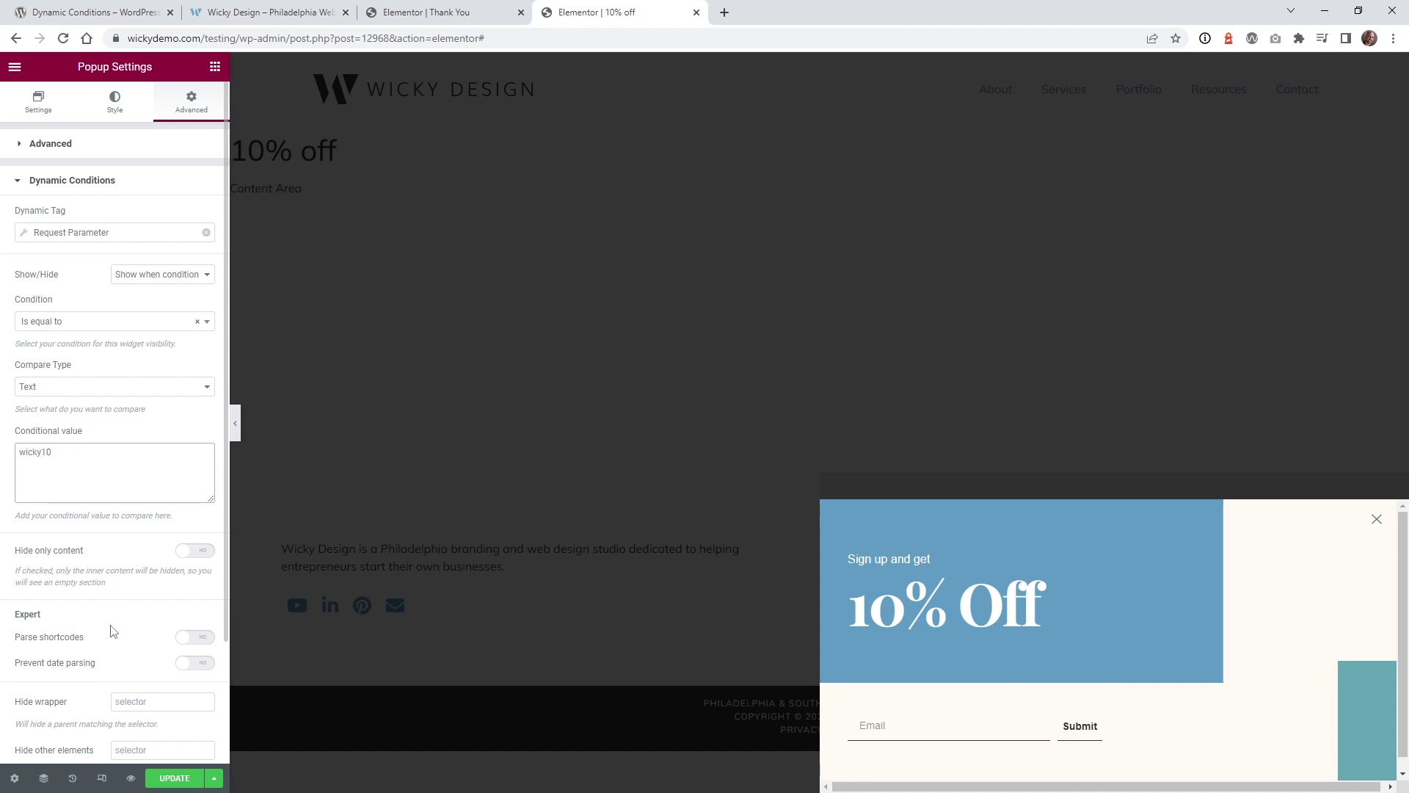
pyautogui.click(214, 778)
pyautogui.click(135, 657)
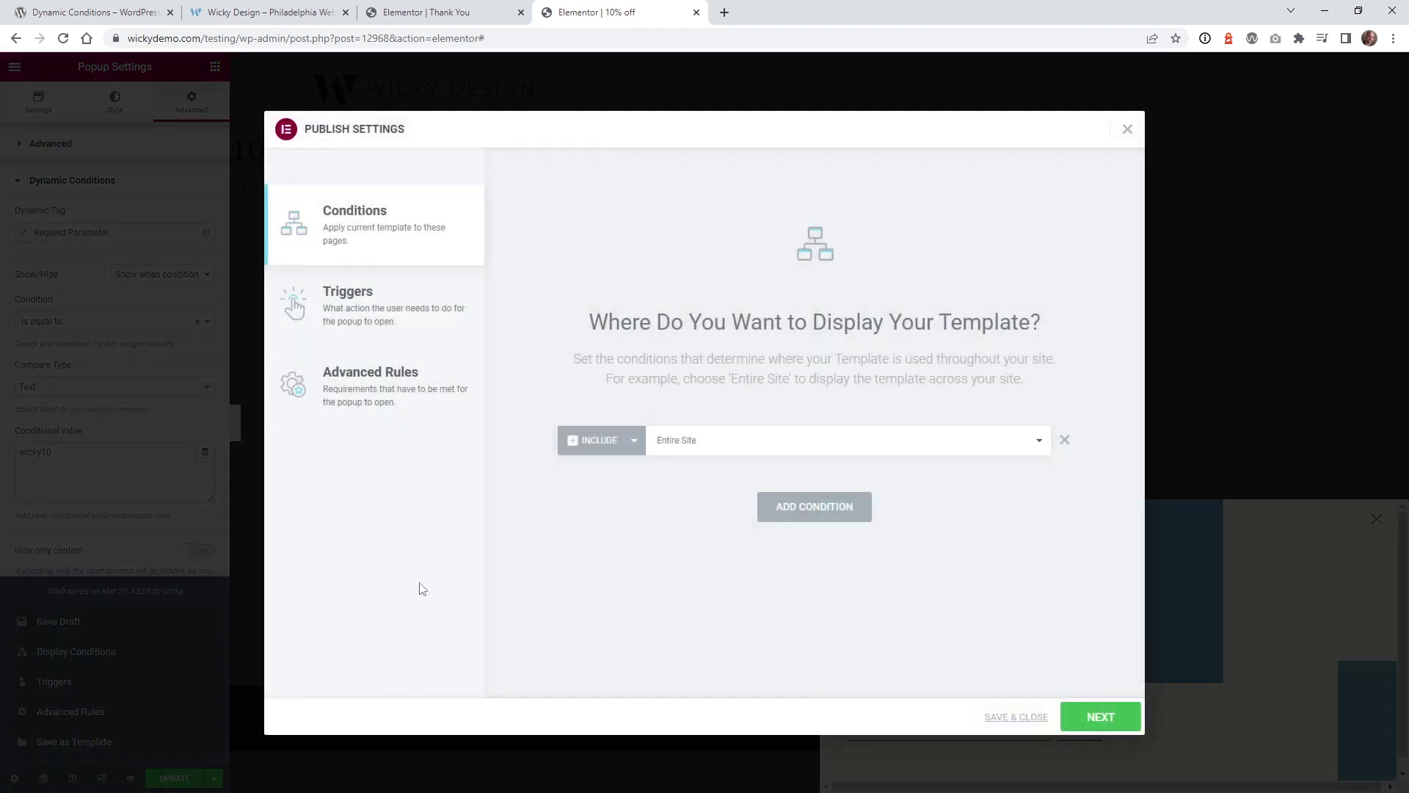
pyautogui.click(414, 303)
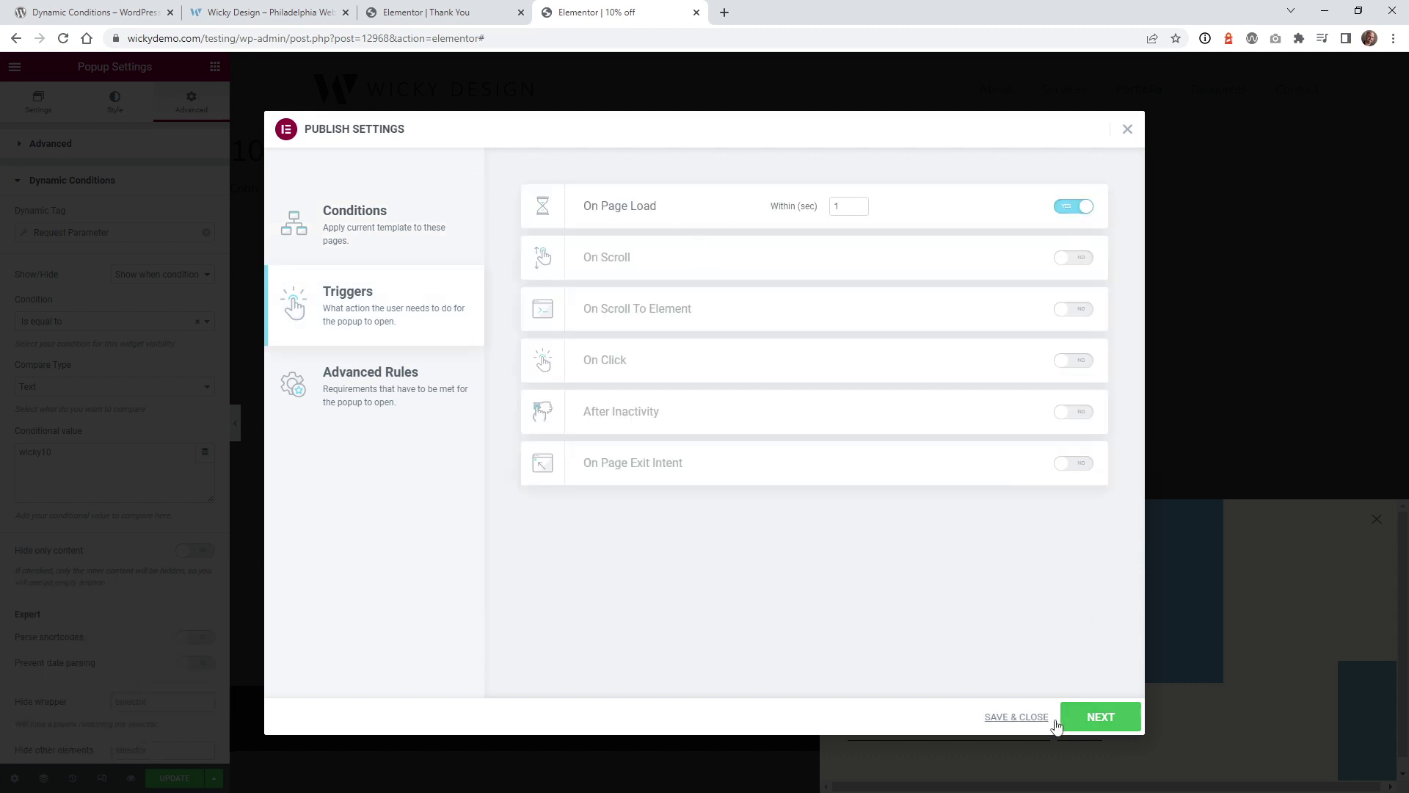
pyautogui.click(1028, 725)
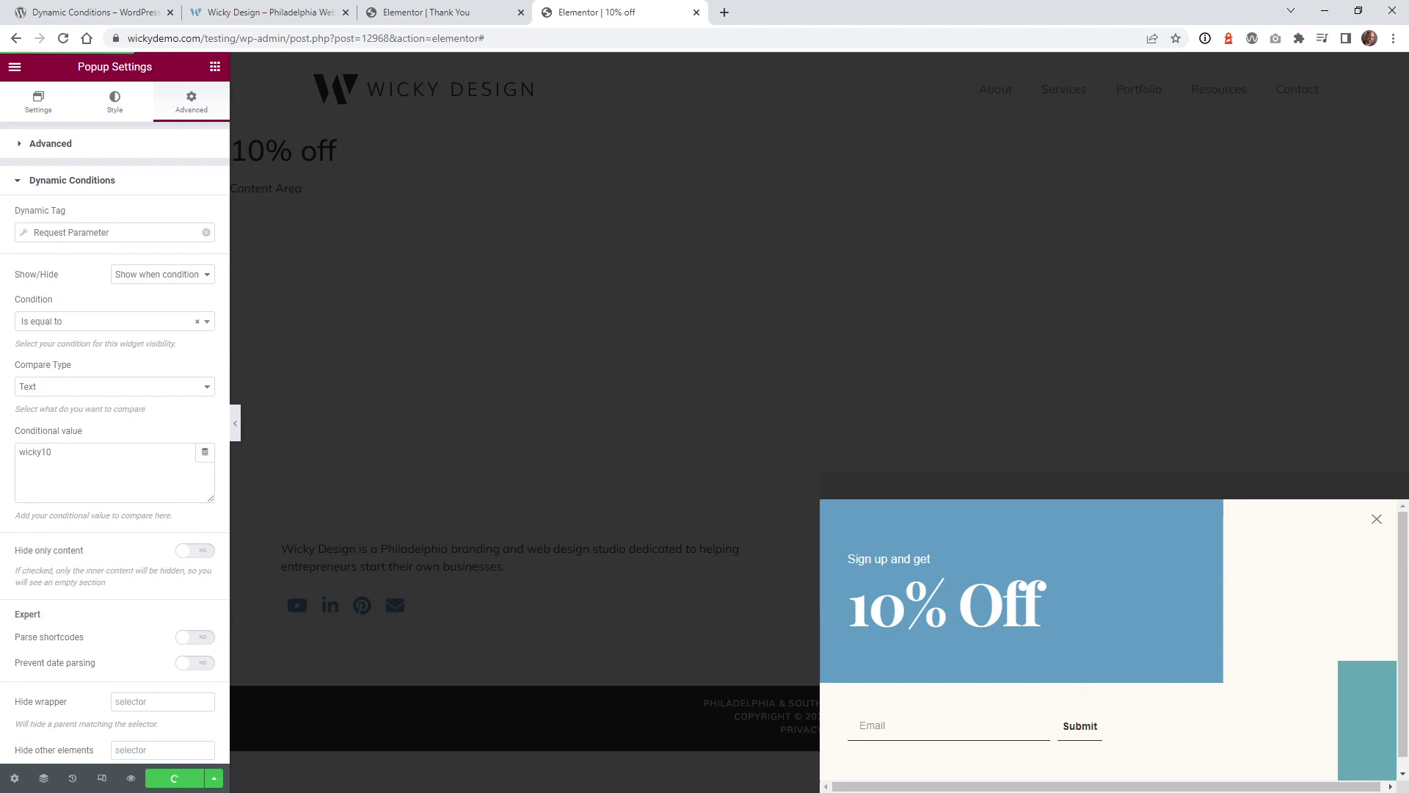
# Load the live site with utm_campaign=wicky10 to check the 10% Off popup, then return to its editor.
pyautogui.click(307, 6)
pyautogui.click(407, 40)
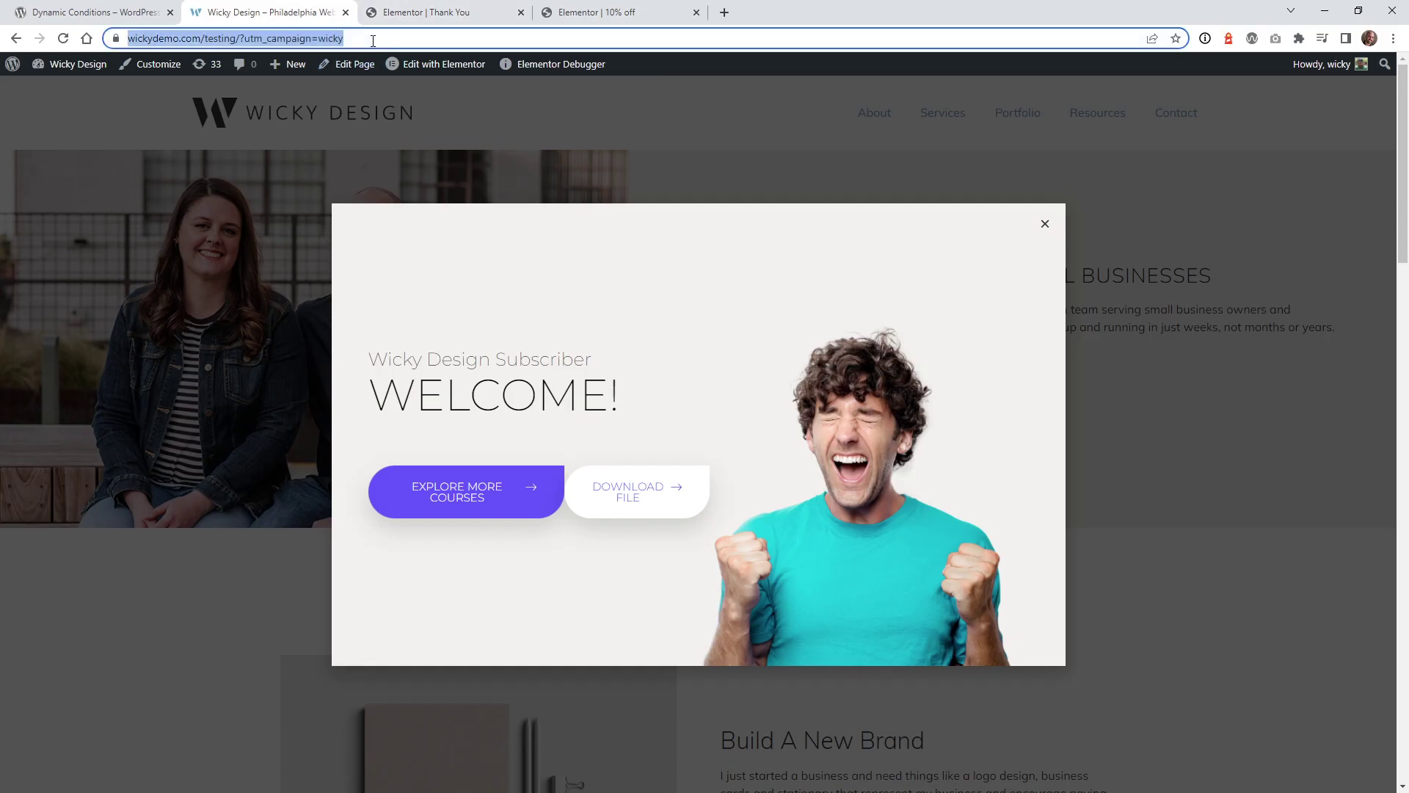
pyautogui.click(407, 41)
pyautogui.write('10')
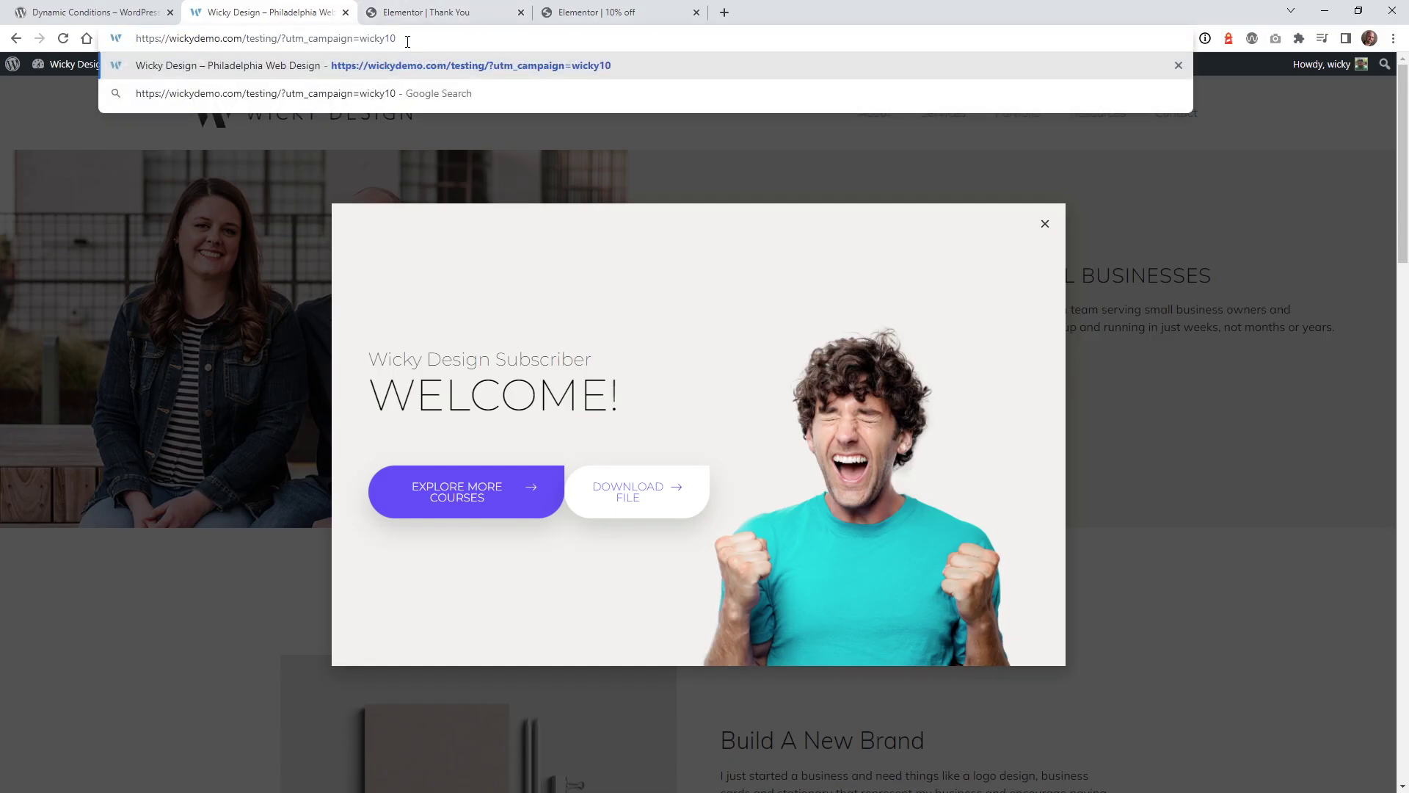
pyautogui.press('Return')
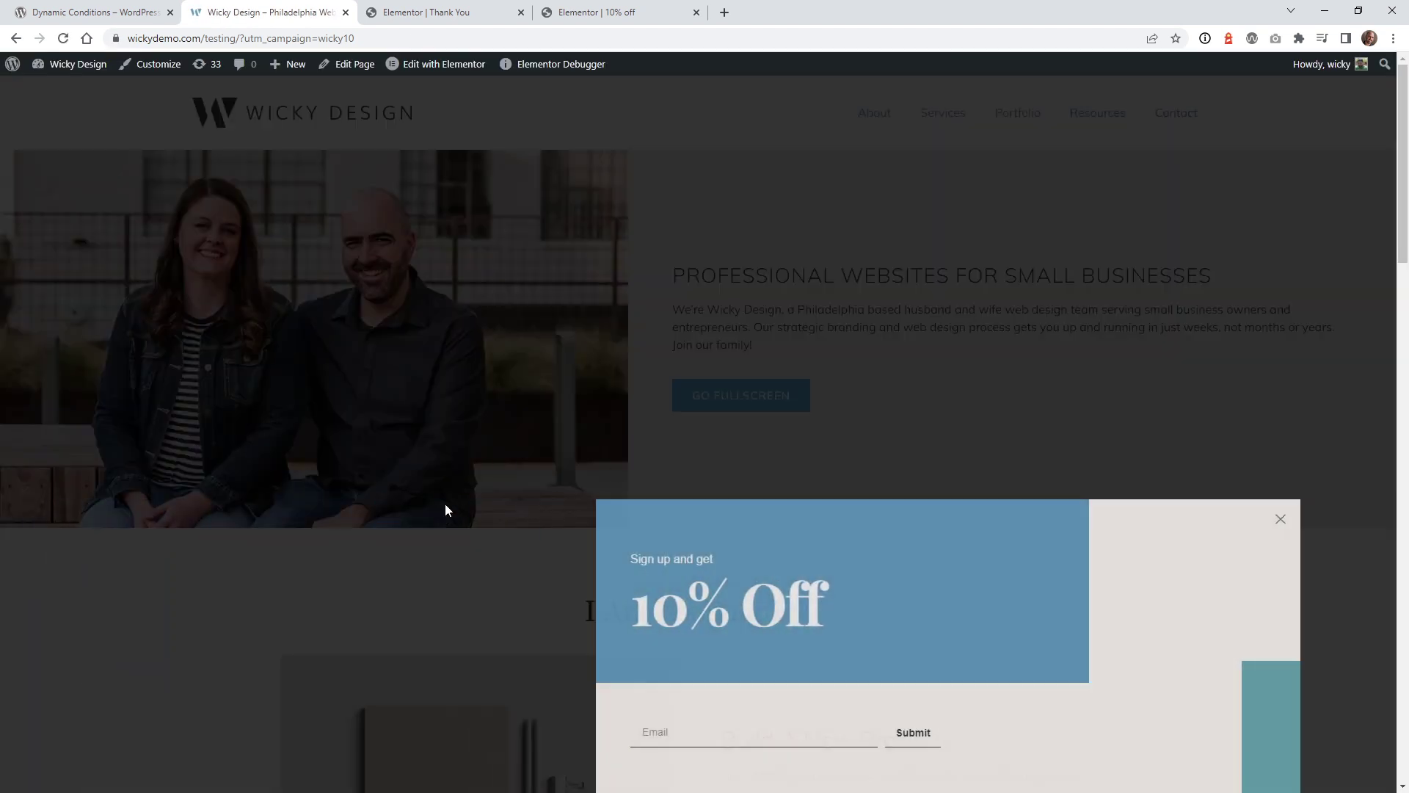
pyautogui.click(597, 13)
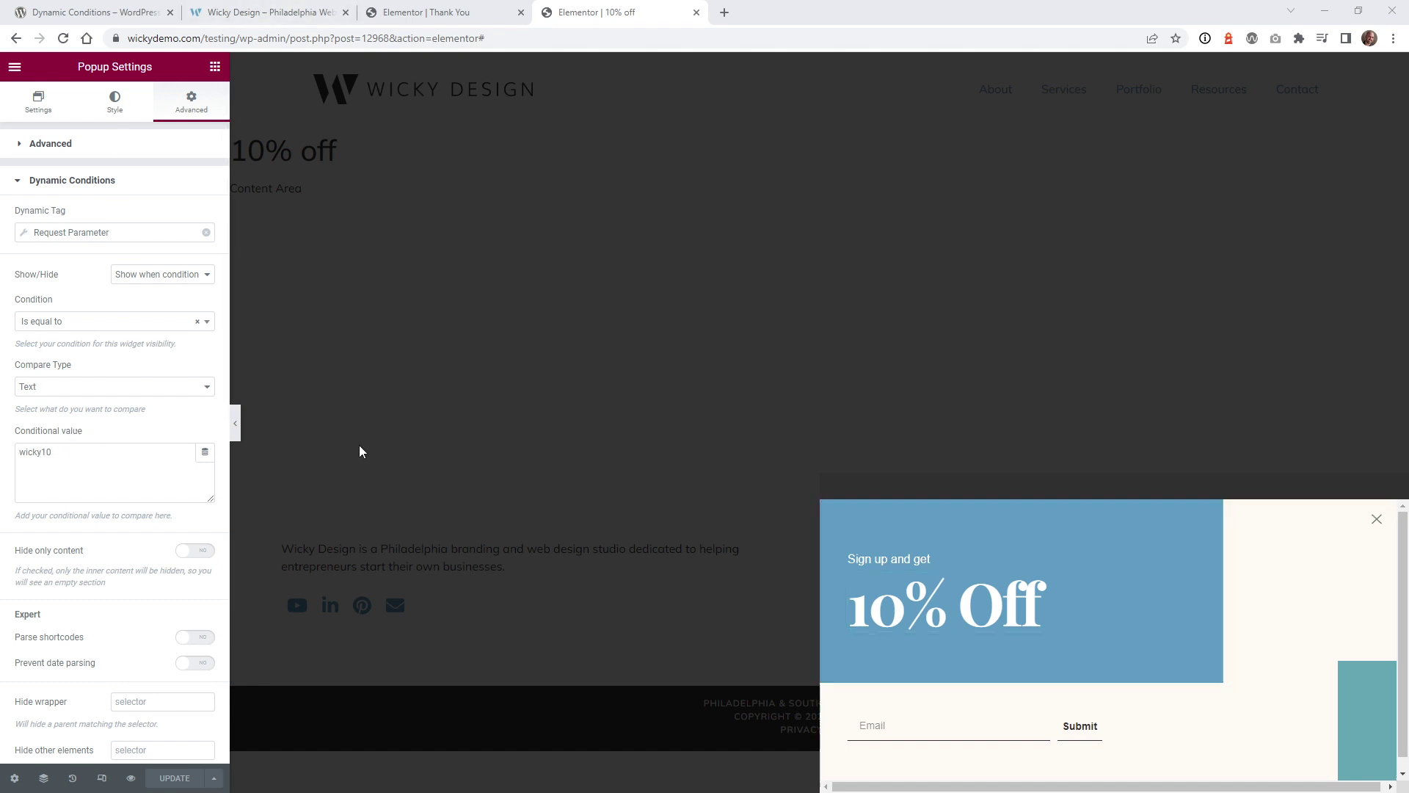
# Expand the 10% off popup's Advanced section and bring up its Display Conditions publish settings.
pyautogui.click(59, 456)
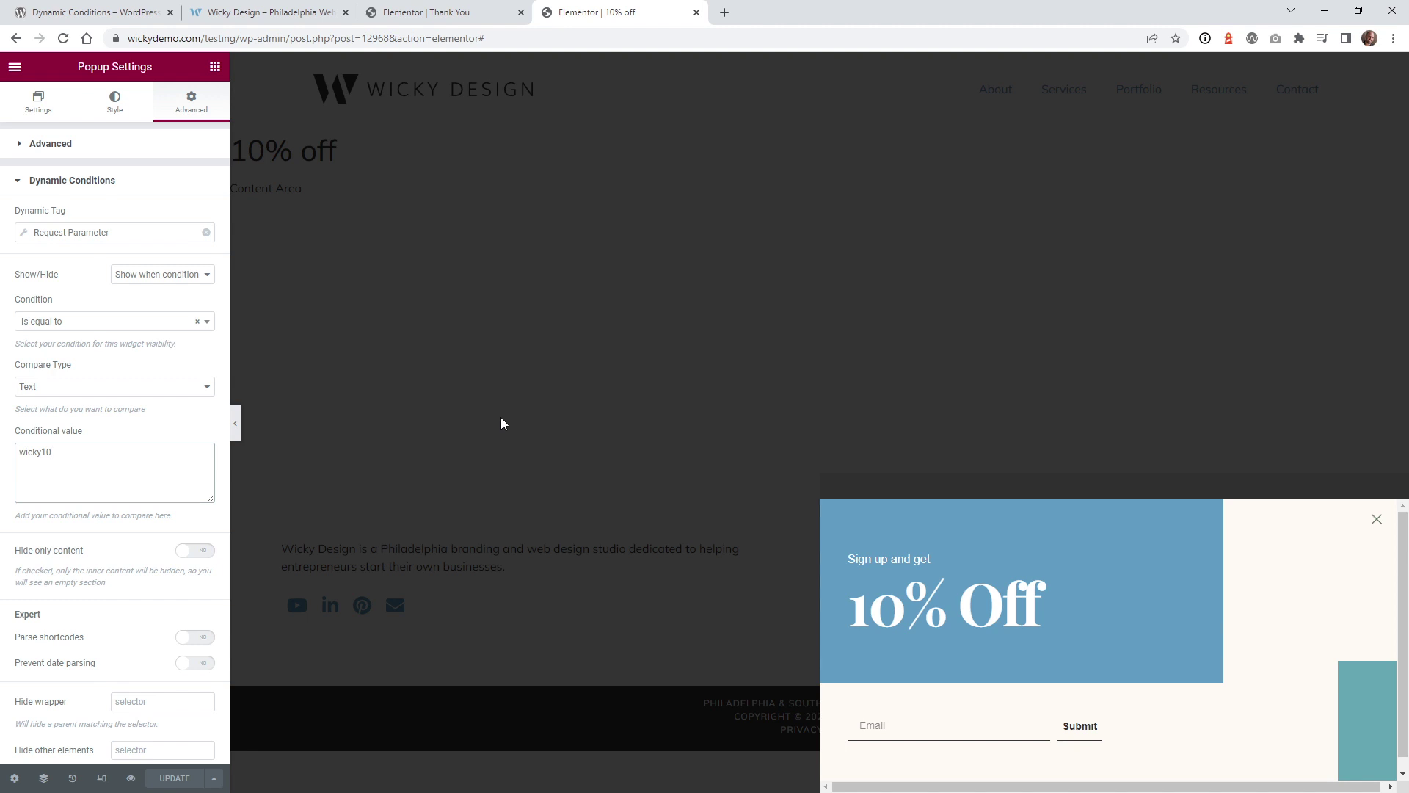
pyautogui.click(90, 149)
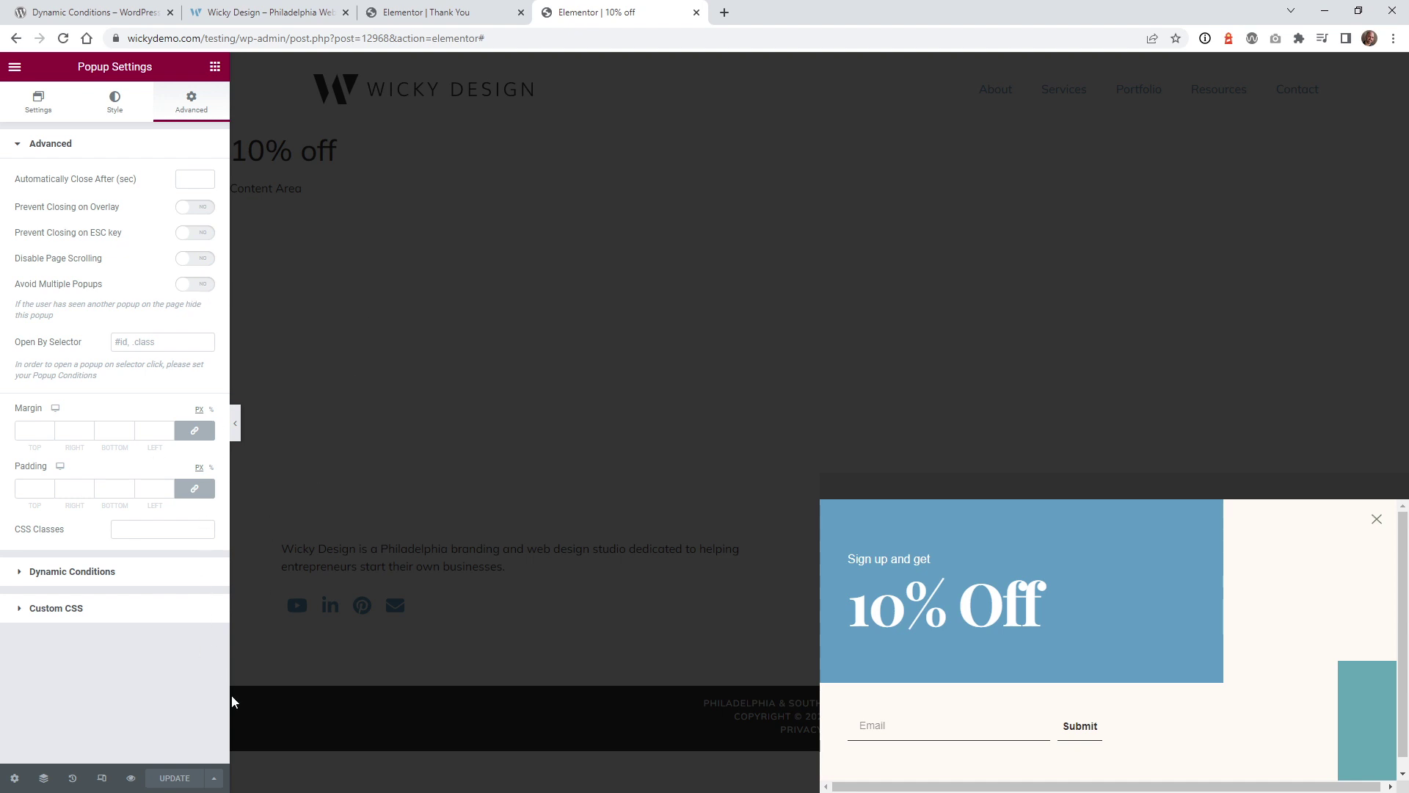
pyautogui.click(214, 777)
pyautogui.click(157, 650)
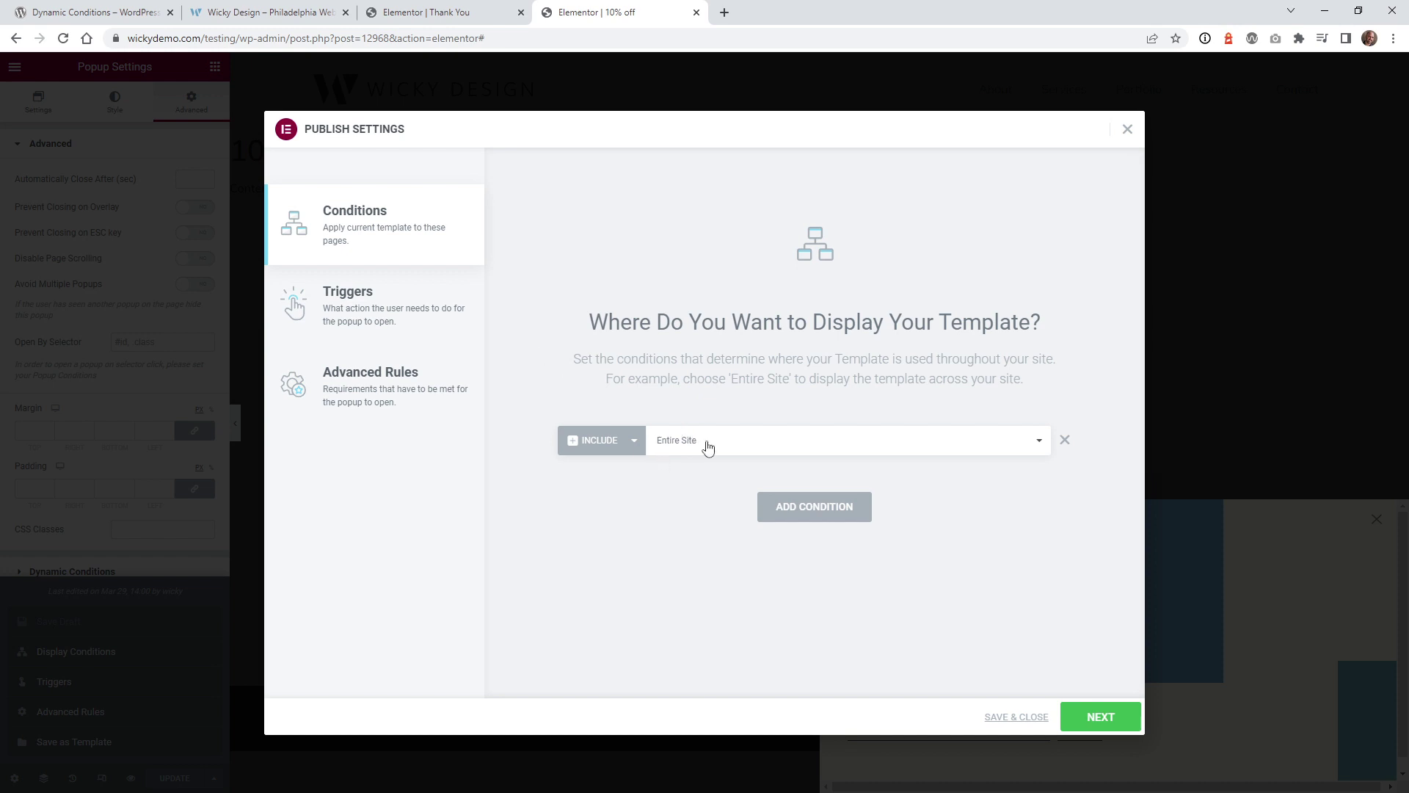
# Close the Publish Settings dialog without making changes.
pyautogui.click(1127, 131)
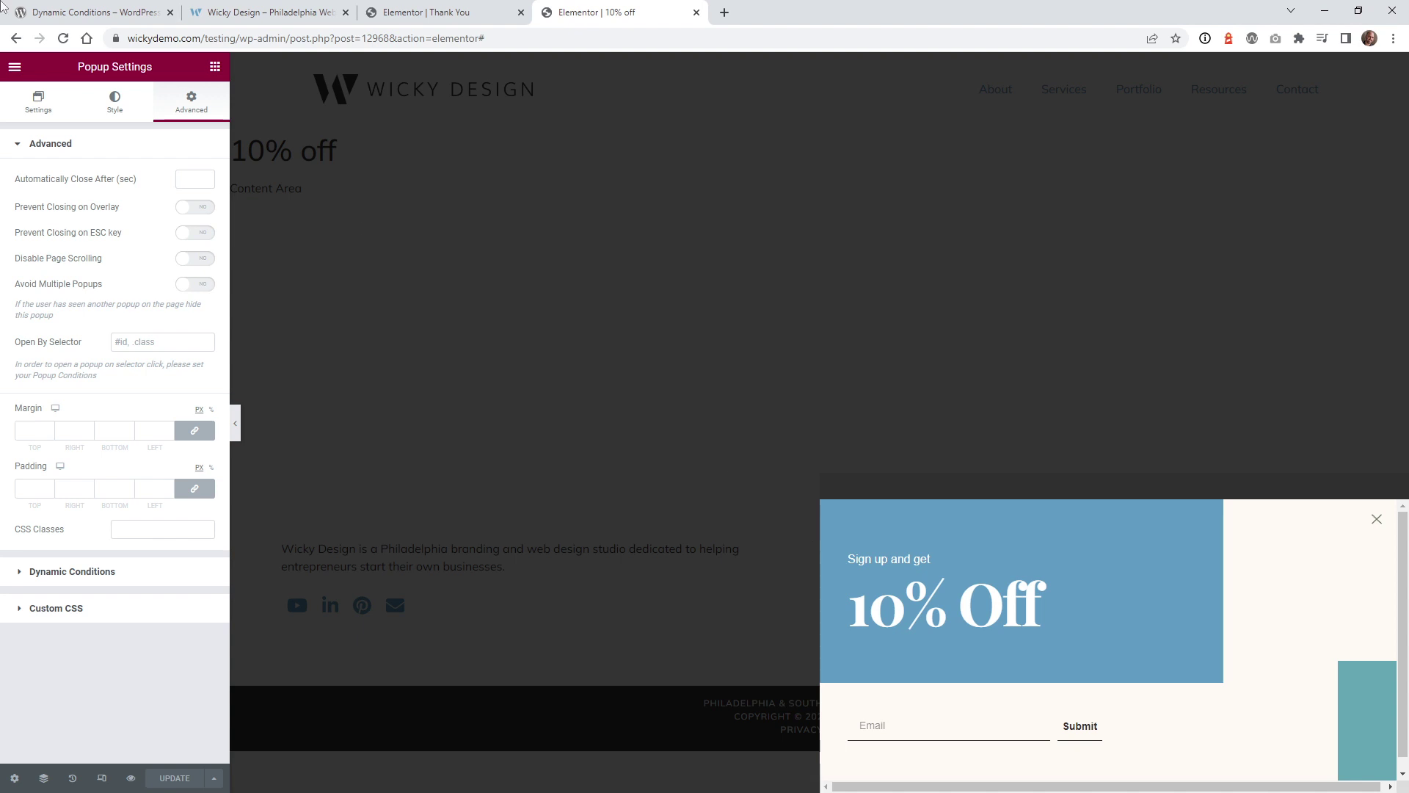
# Return to the live utm_campaign=wicky10 page showing the 10% Off popup.
pyautogui.click(433, 11)
pyautogui.click(292, 12)
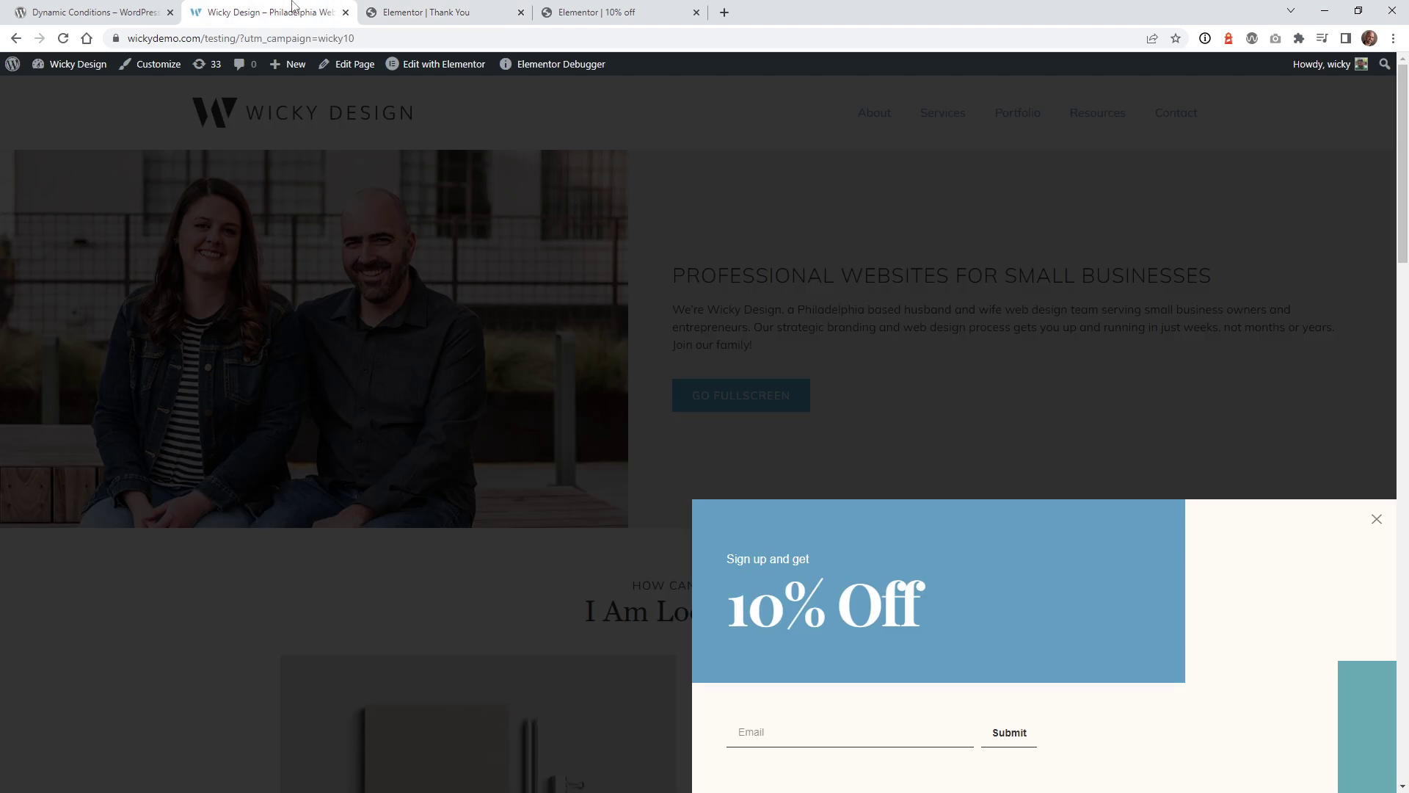